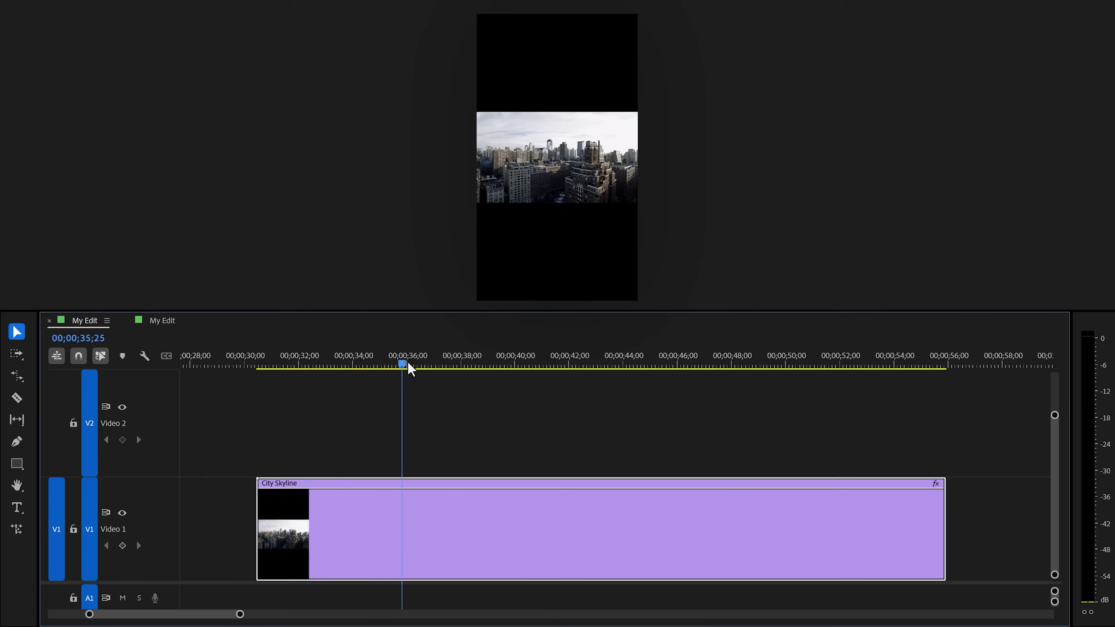
# Duplicate the City Skyline clip onto Video 2 and apply Vertical Flip to the copy.
pyautogui.moveTo(406, 364); pyautogui.dragTo(369, 361)
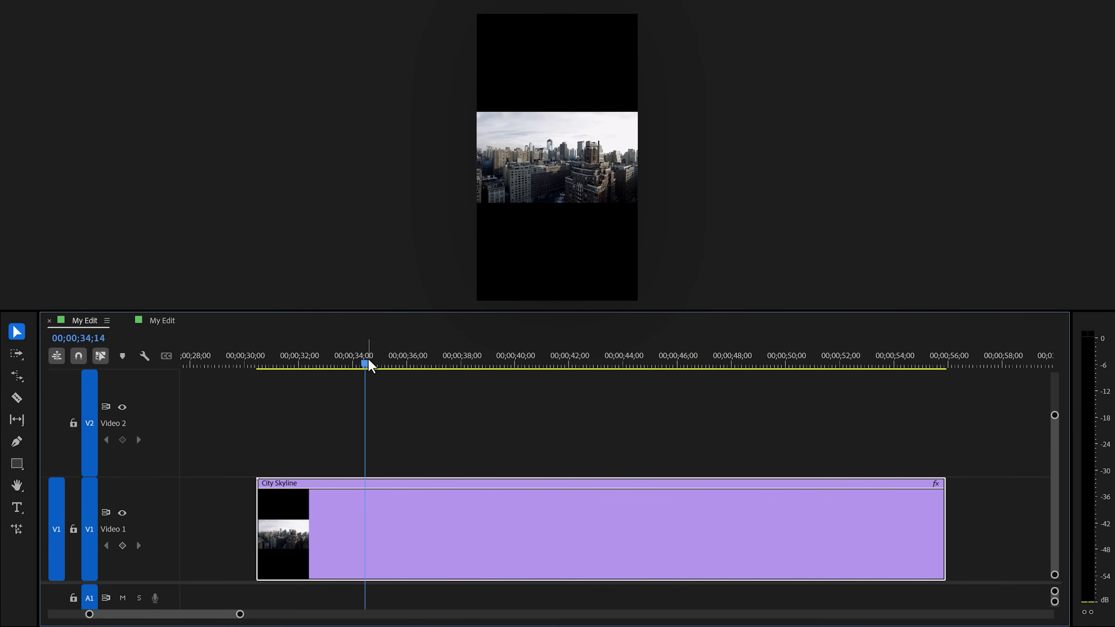
pyautogui.moveTo(319, 528); pyautogui.dragTo(317, 453)
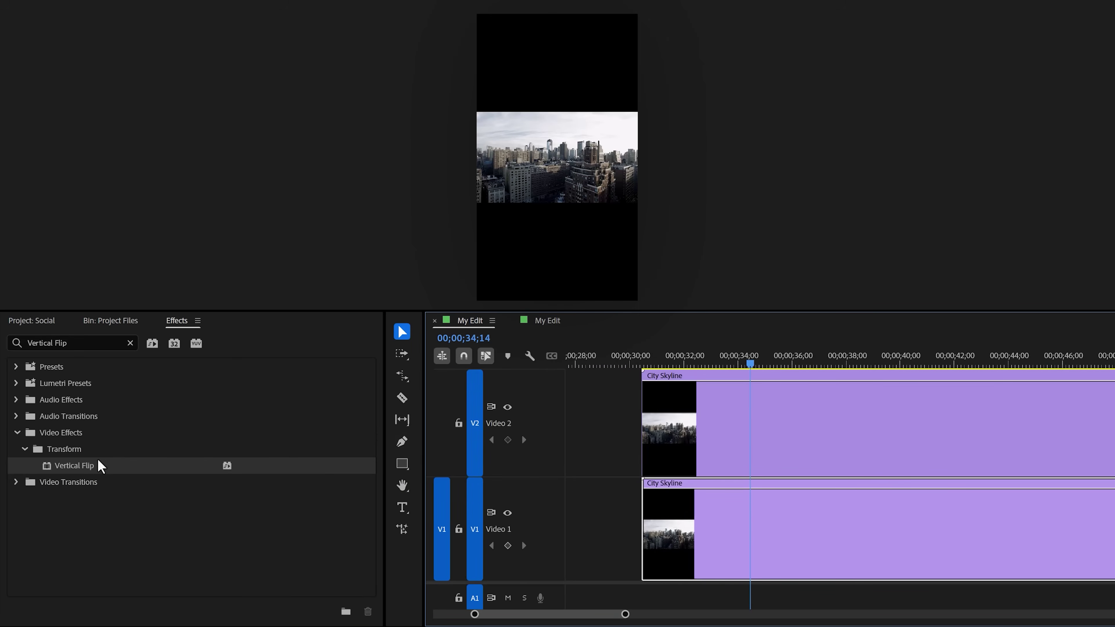
pyautogui.click(100, 466)
pyautogui.moveTo(99, 468); pyautogui.dragTo(494, 442)
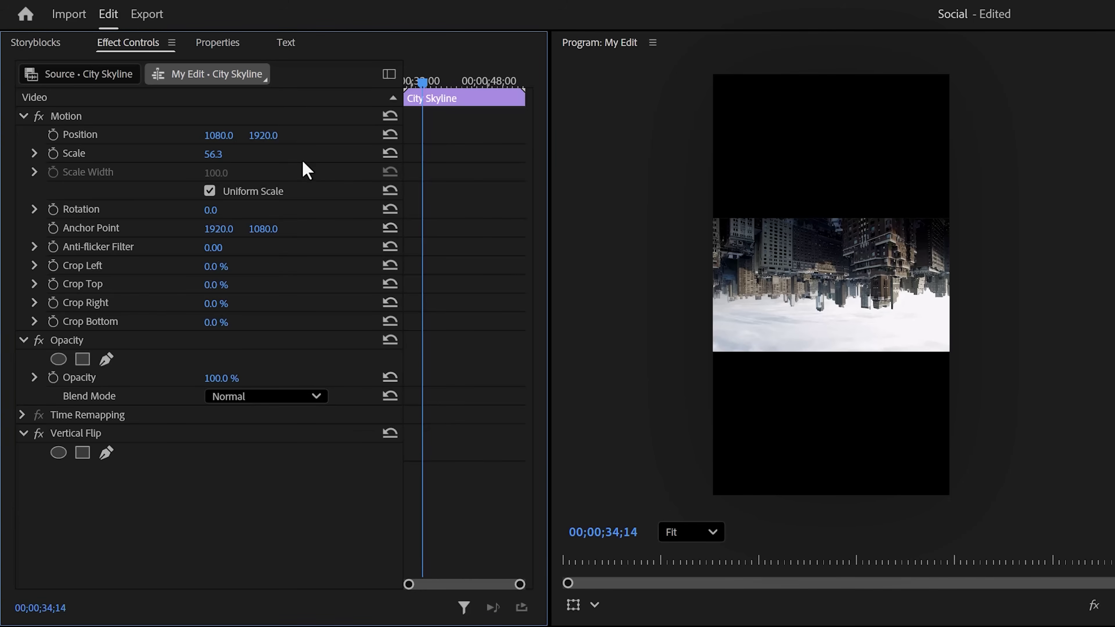
# Set the flipped copy's Position Y to 704 and select both skyline clips.
pyautogui.moveTo(283, 140); pyautogui.dragTo(189, 140)
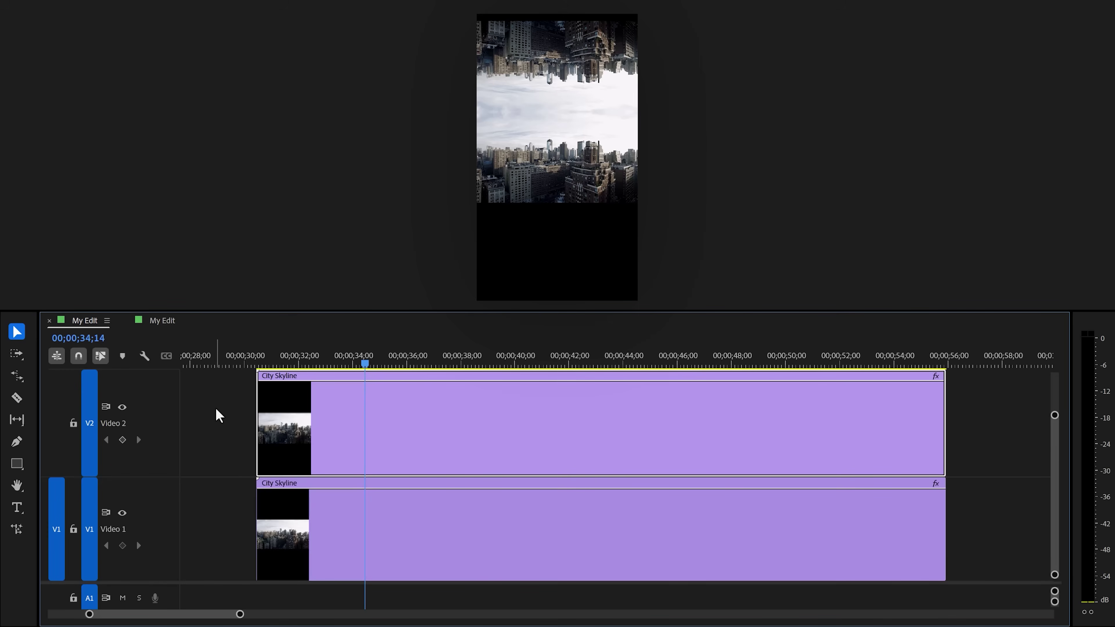
pyautogui.moveTo(216, 408); pyautogui.dragTo(356, 520)
# Nest both selected skyline clips into a sequence named 'Mirror' and select it.
pyautogui.rightClick(438, 534)
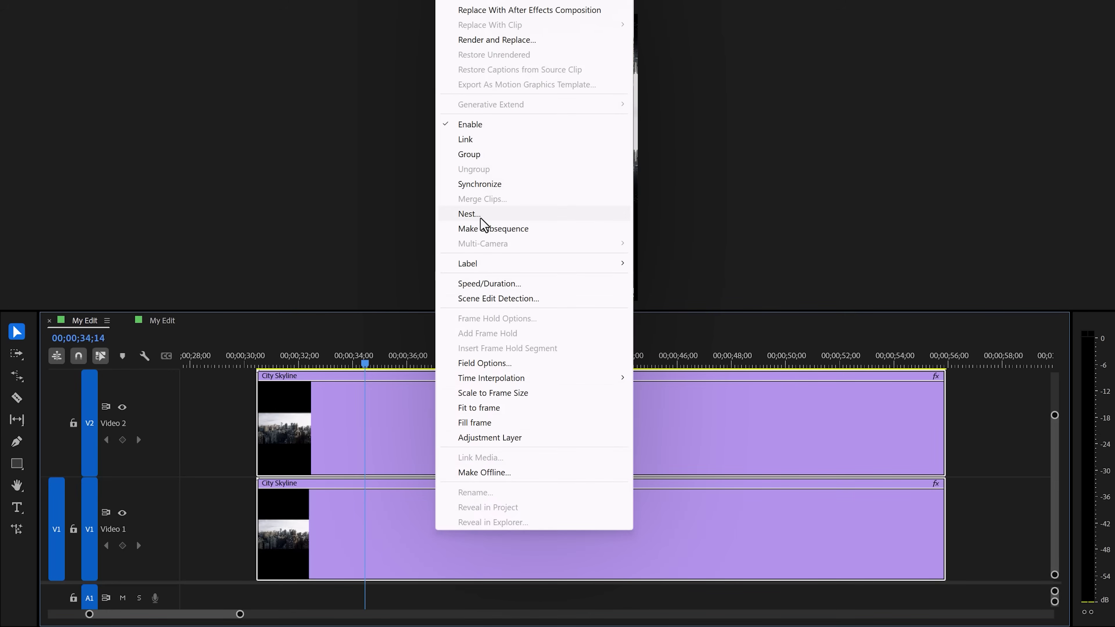
pyautogui.click(481, 215)
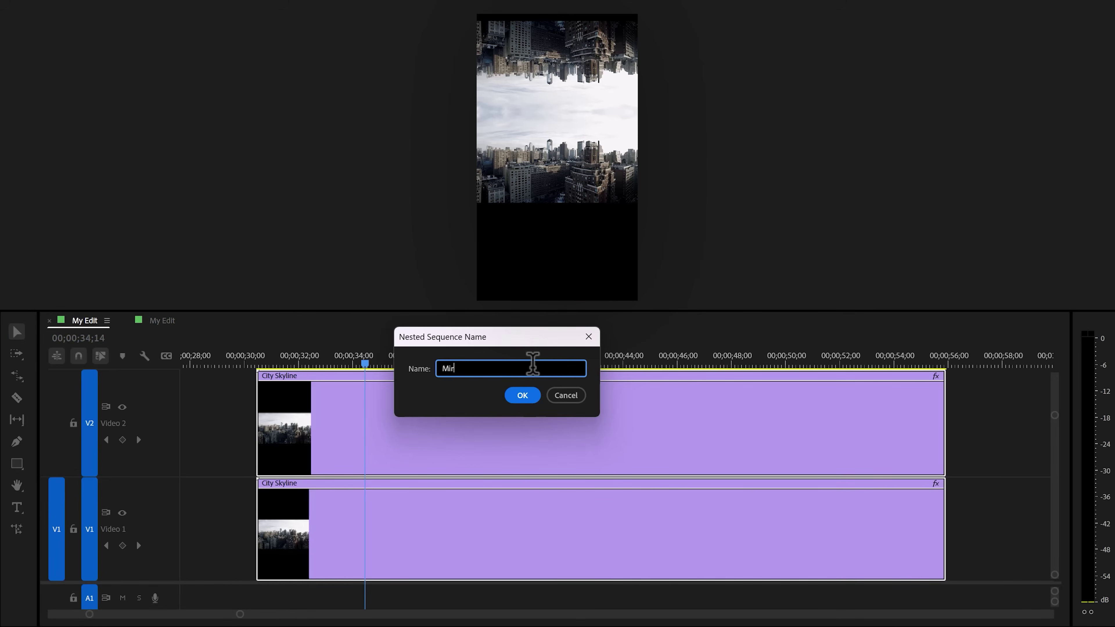
pyautogui.write('Mirror')
pyautogui.click(511, 400)
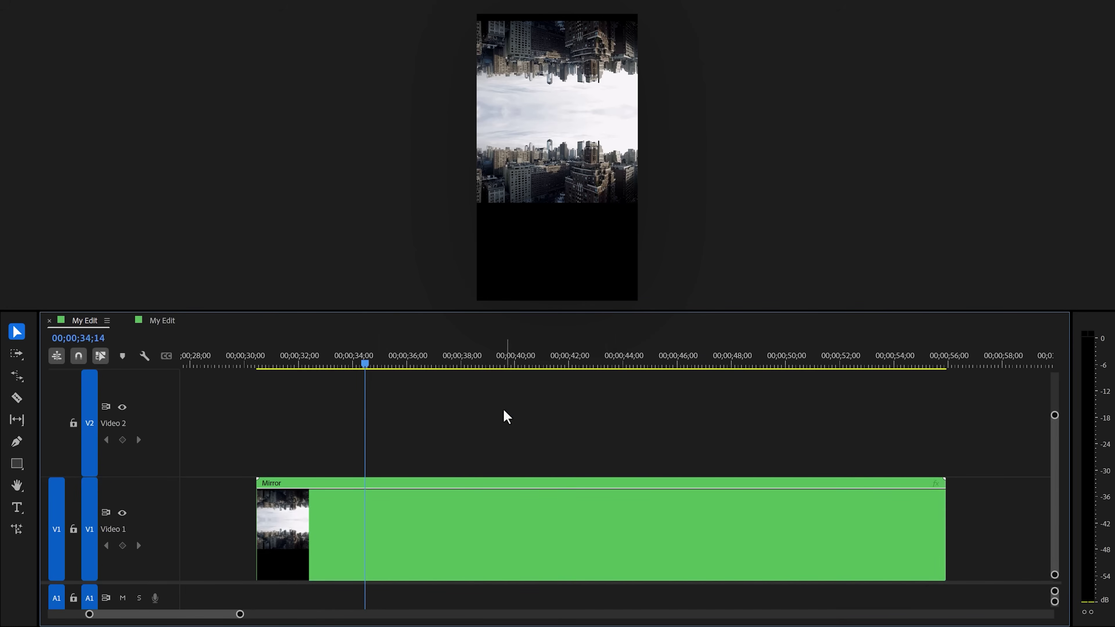
pyautogui.click(451, 511)
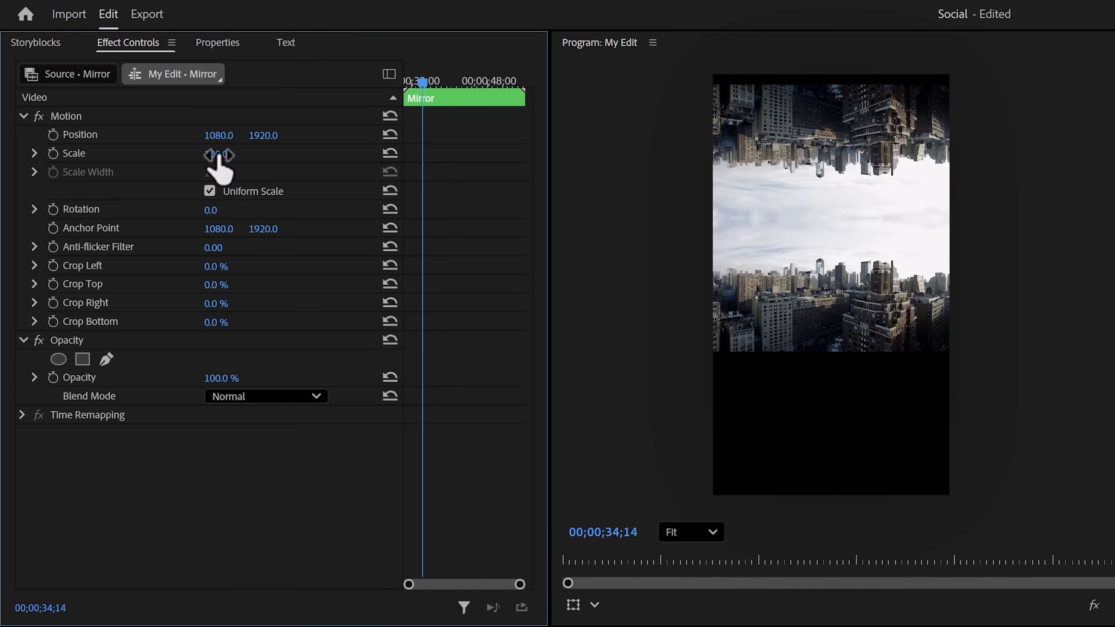
# Increase the Mirror clip's Scale until the mirrored skyline fills the vertical frame.
pyautogui.moveTo(218, 155)
pyautogui.mouseDown()
pyautogui.moveTo(277, 135)
pyautogui.moveTo(231, 154)
pyautogui.mouseUp()
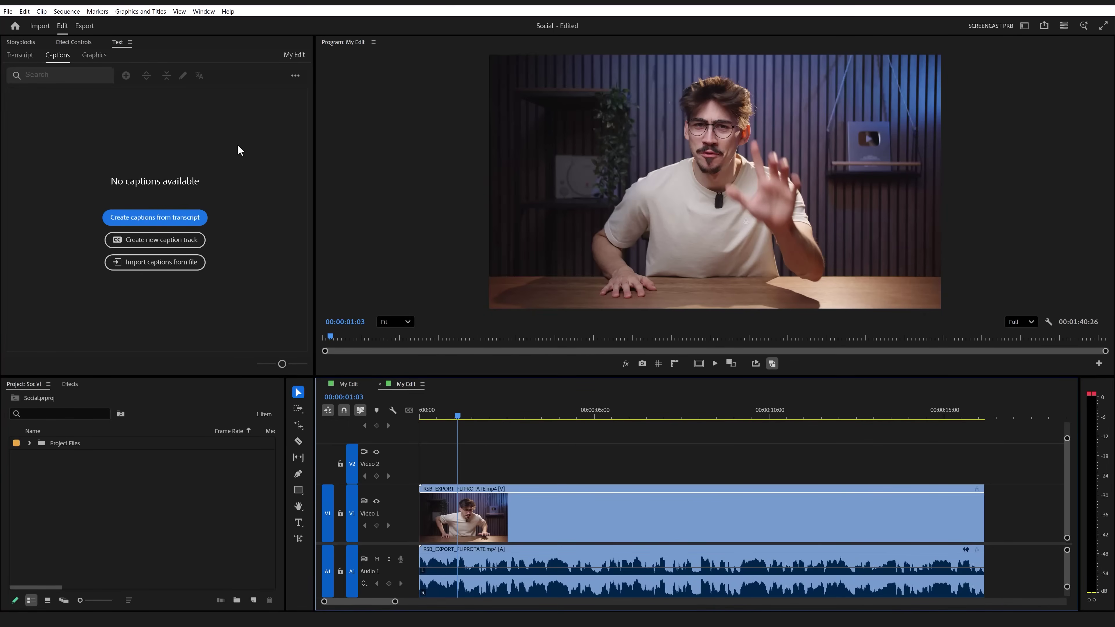
# Transcribe the two source clips in the Text panel's Transcript view.
pyautogui.click(210, 140)
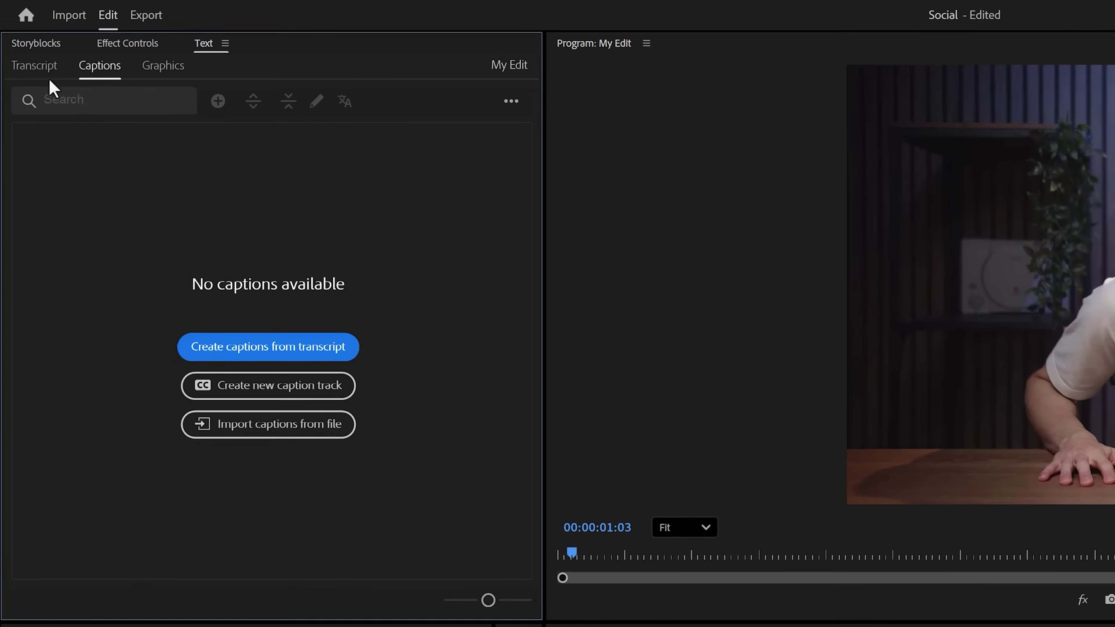
pyautogui.click(22, 57)
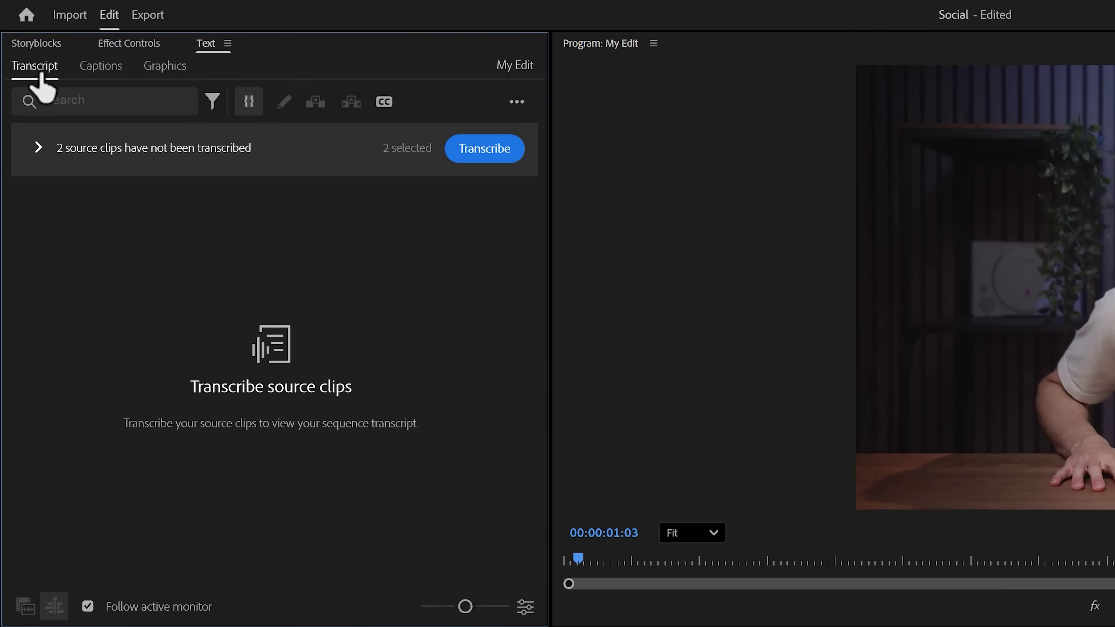
pyautogui.click(493, 159)
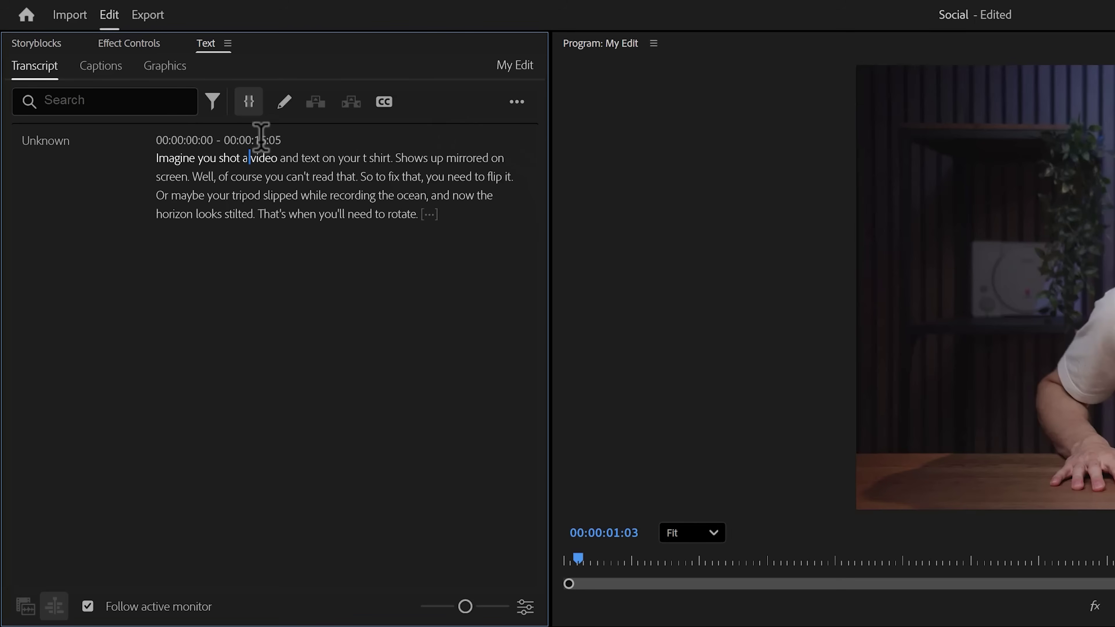
# Correct the transcript to read 'the text on your t shirt shows up' and 'tilted'.
pyautogui.doubleClick(296, 153)
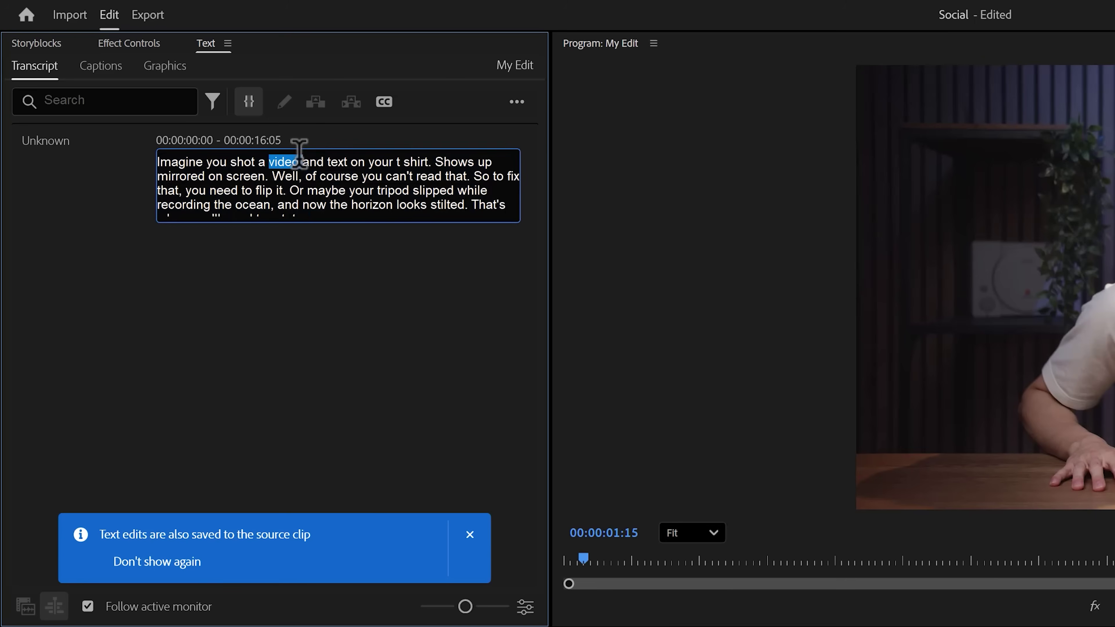
pyautogui.write('the ')
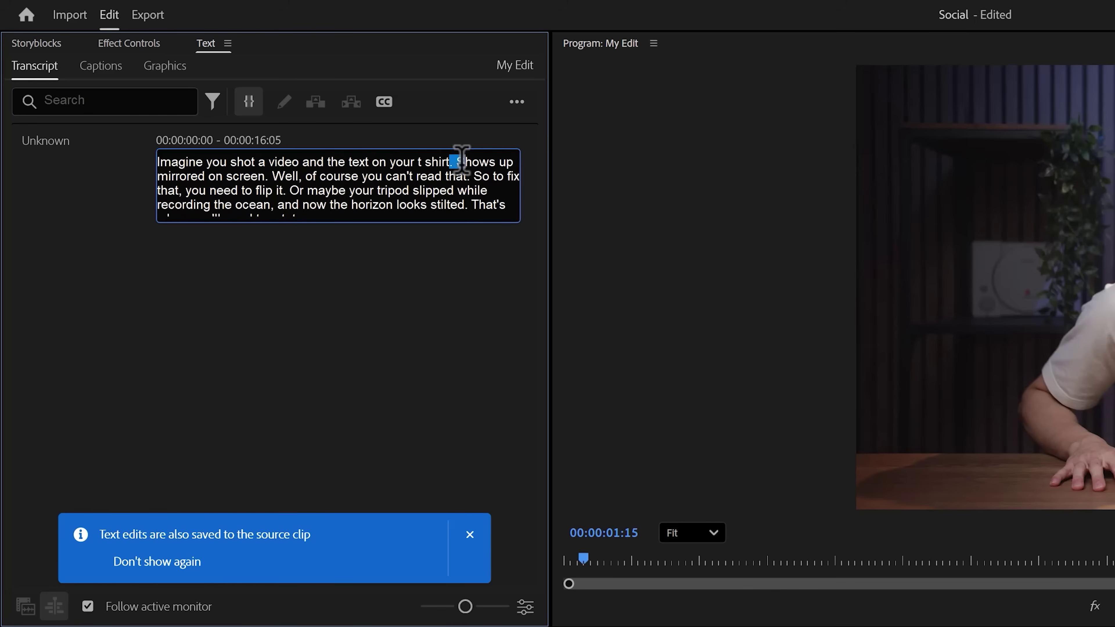
pyautogui.write(' s')
pyautogui.moveTo(239, 190); pyautogui.dragTo(487, 190)
pyautogui.click(430, 204)
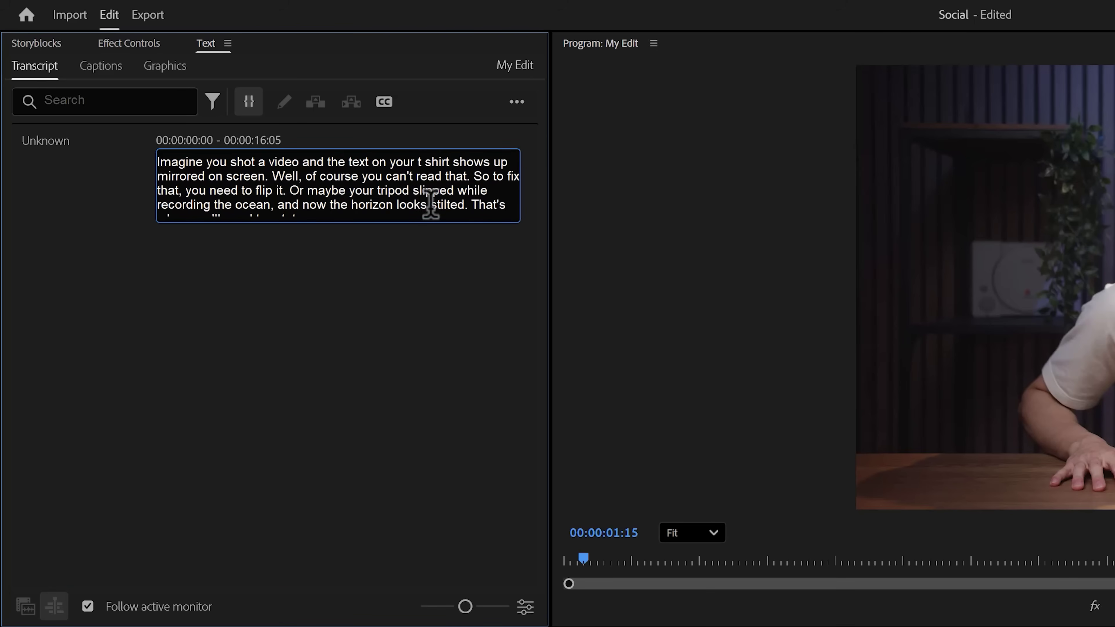
# Create single-line captions with a 19-character maximum and 2-second minimum duration.
pyautogui.click(450, 230)
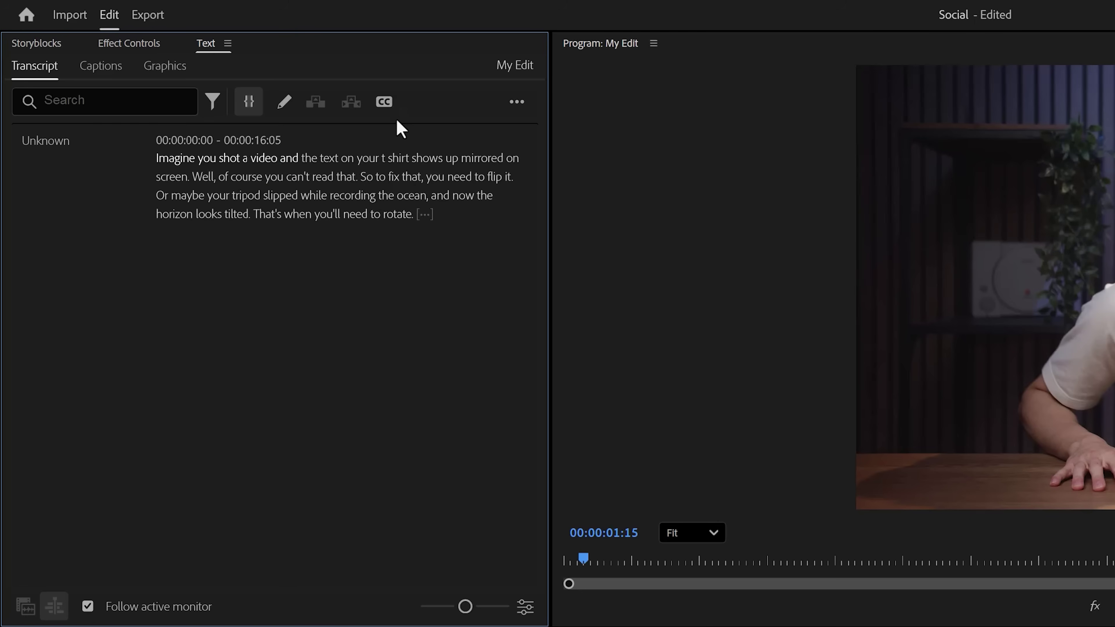
pyautogui.click(385, 104)
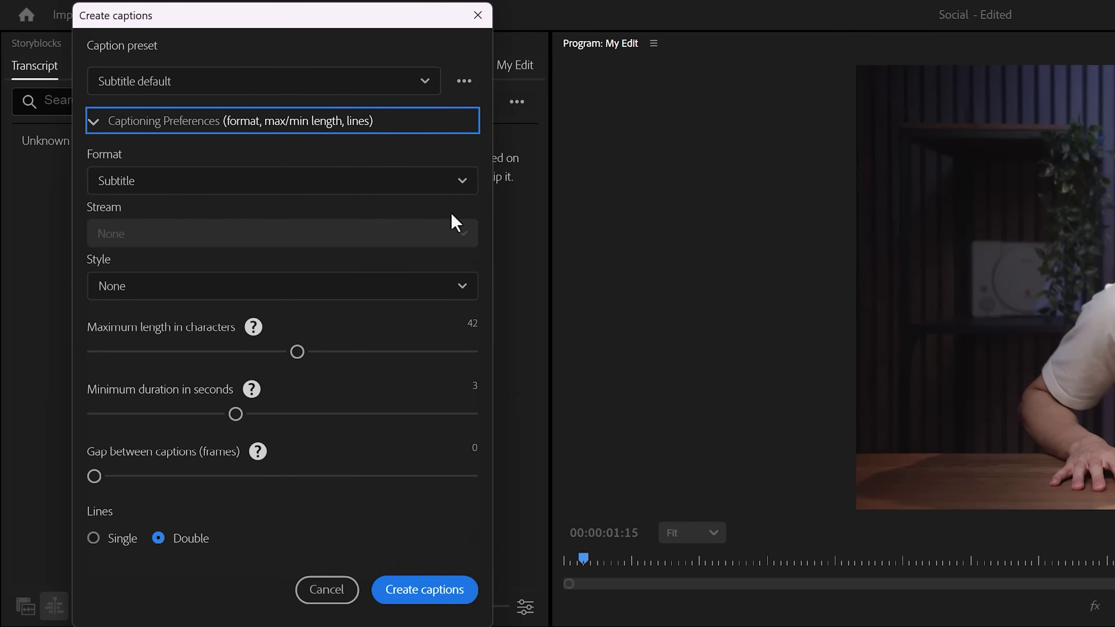
pyautogui.click(262, 352)
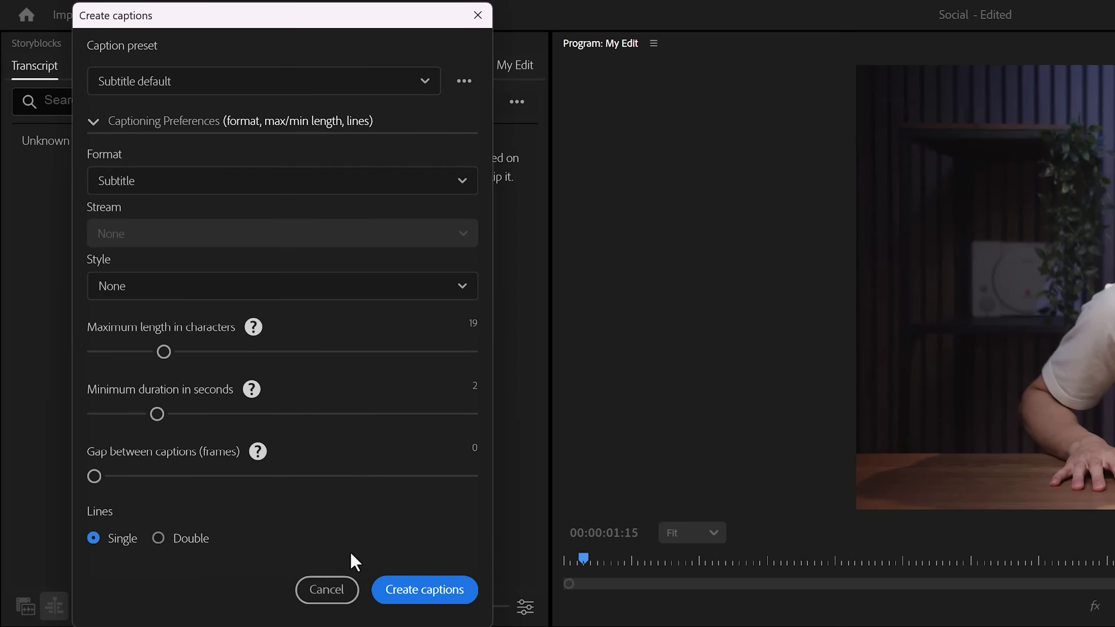
pyautogui.click(418, 593)
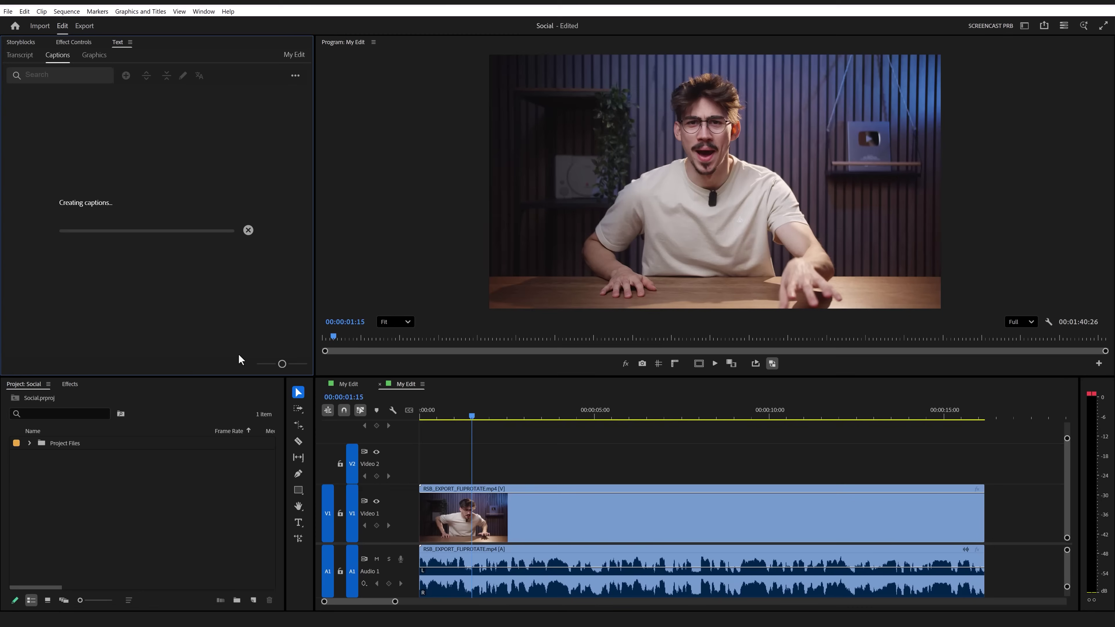
# Play the captioned sequence from the start, then return to the first caption.
pyautogui.press('Home')
pyautogui.press('space')
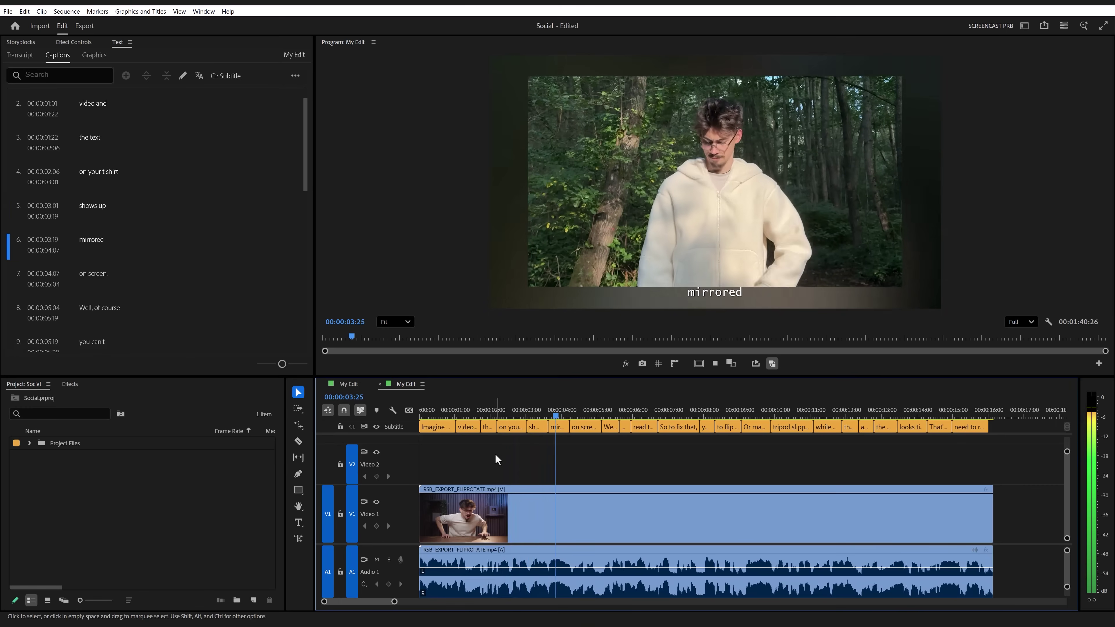
pyautogui.click(537, 412)
pyautogui.moveTo(528, 410); pyautogui.dragTo(453, 411)
# Select caption 1 and show its settings in the Properties panel.
pyautogui.click(441, 430)
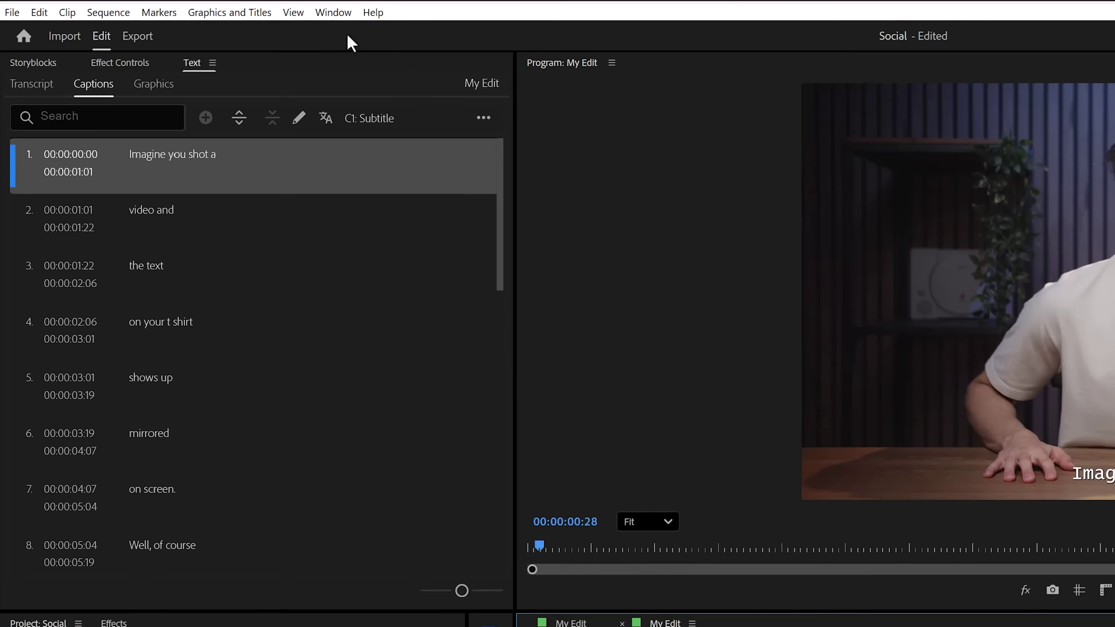
pyautogui.click(204, 11)
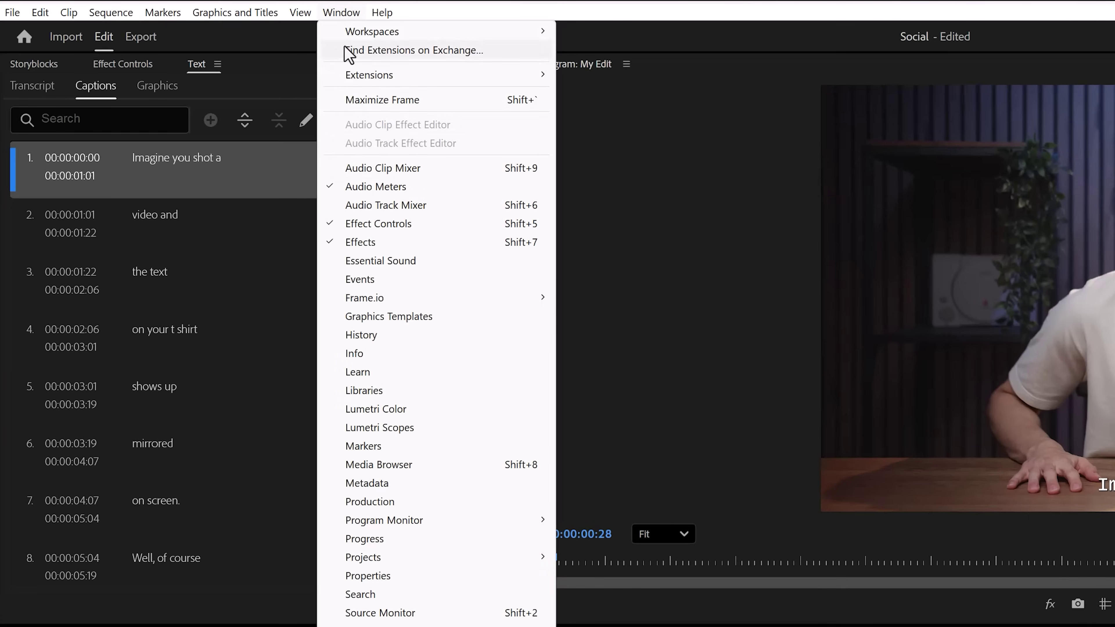
pyautogui.click(368, 576)
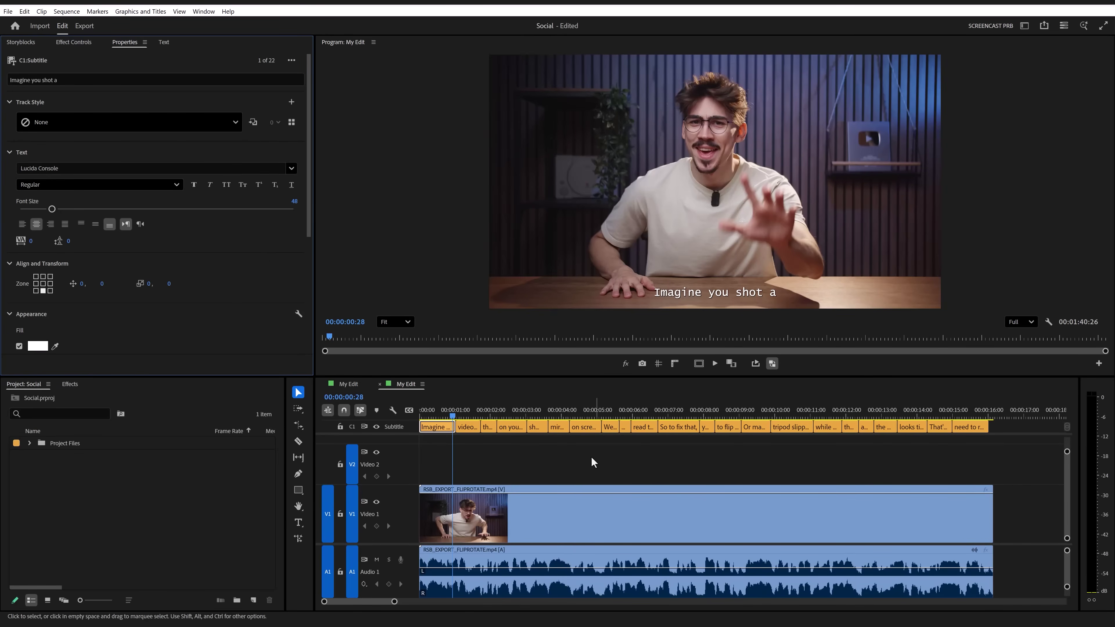
# Select every caption on the subtitle track and open the Graphics and Titles menu.
pyautogui.moveTo(1024, 433); pyautogui.dragTo(428, 435)
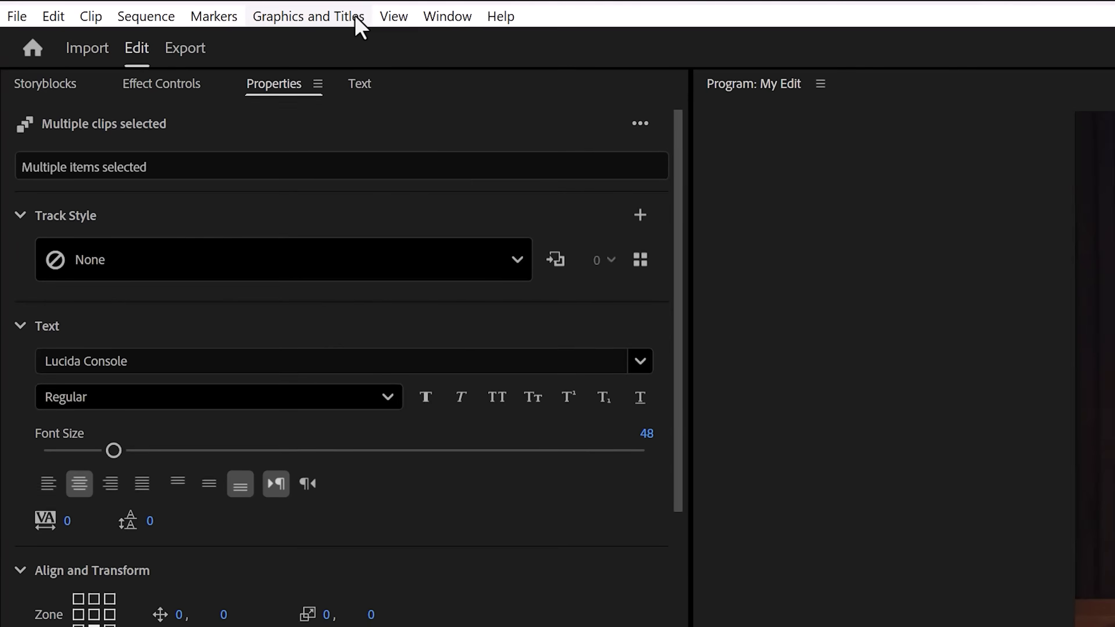
pyautogui.click(214, 12)
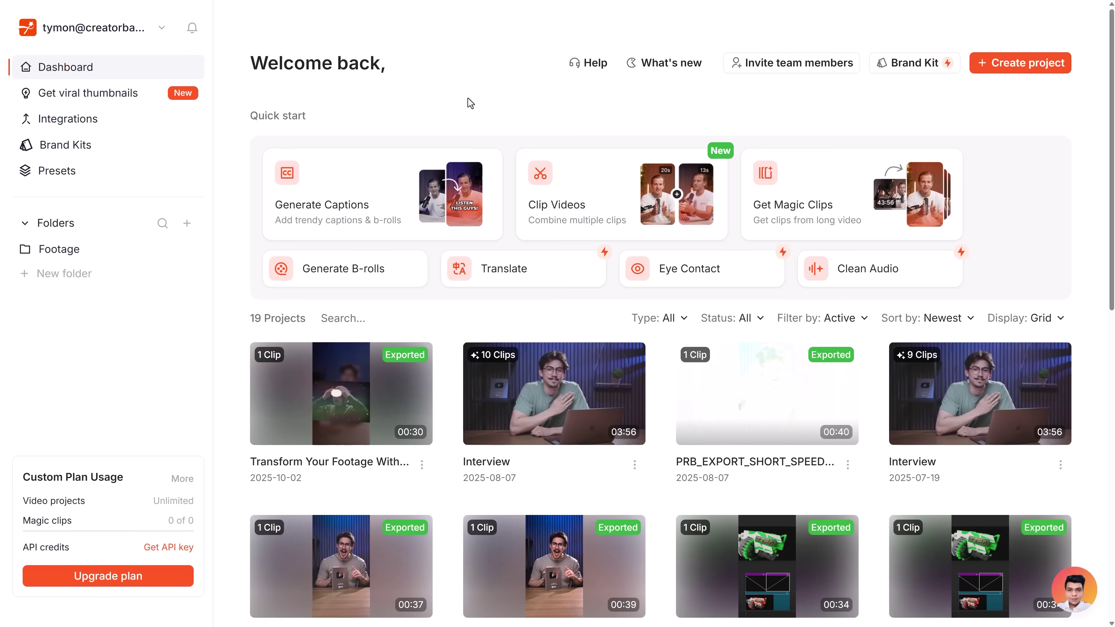
# Upload the talking-head video to a new Submagic caption project and generate captions.
pyautogui.click(381, 172)
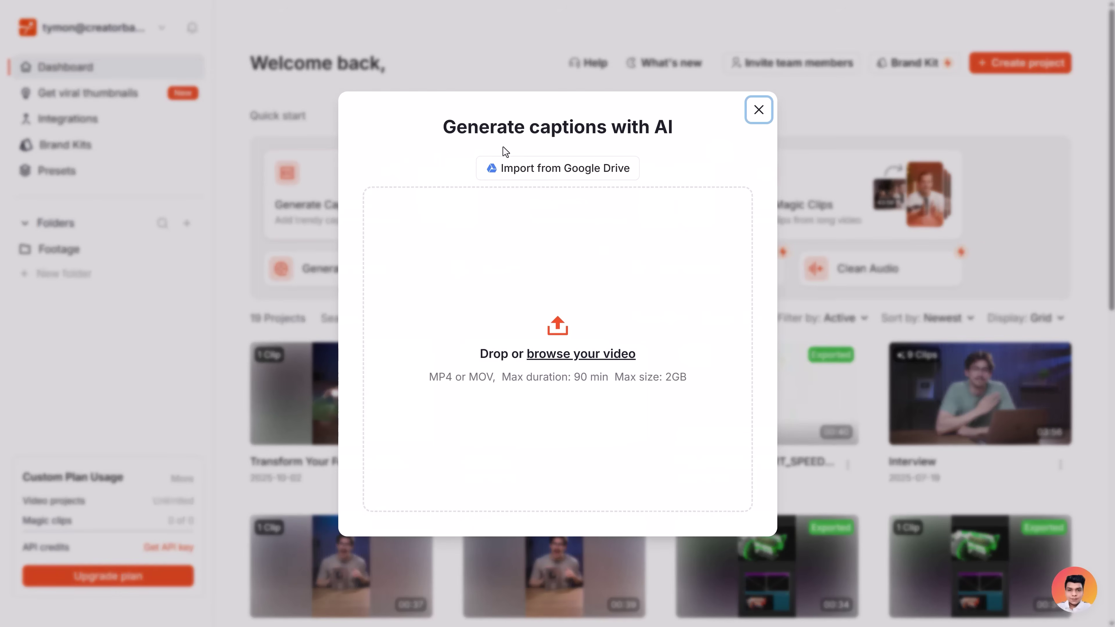
pyautogui.moveTo(1114, 211); pyautogui.dragTo(501, 297)
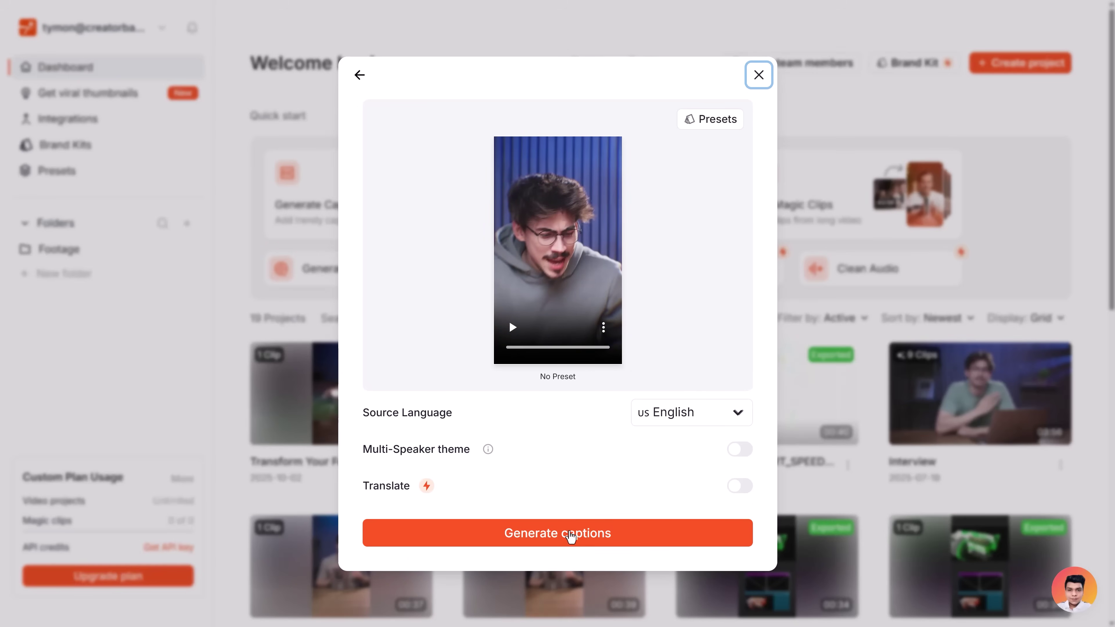
pyautogui.click(570, 533)
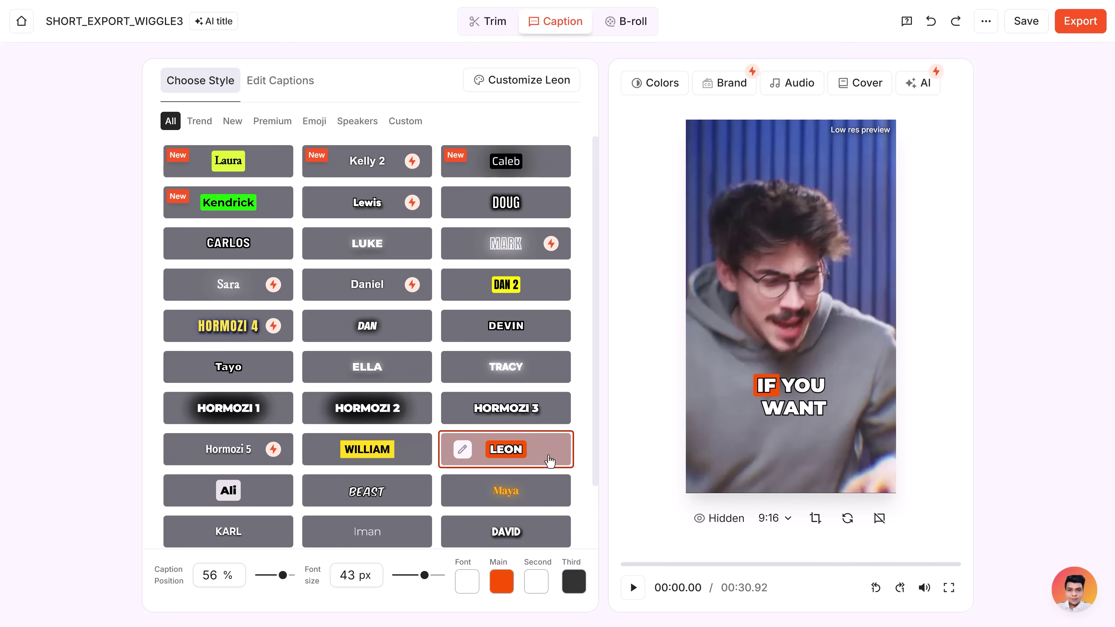
# Set the caption position to 60% and the font size to 36 px.
pyautogui.moveTo(282, 576); pyautogui.dragTo(280, 576)
pyautogui.moveTo(424, 576); pyautogui.dragTo(419, 575)
pyautogui.moveTo(281, 575); pyautogui.dragTo(285, 581)
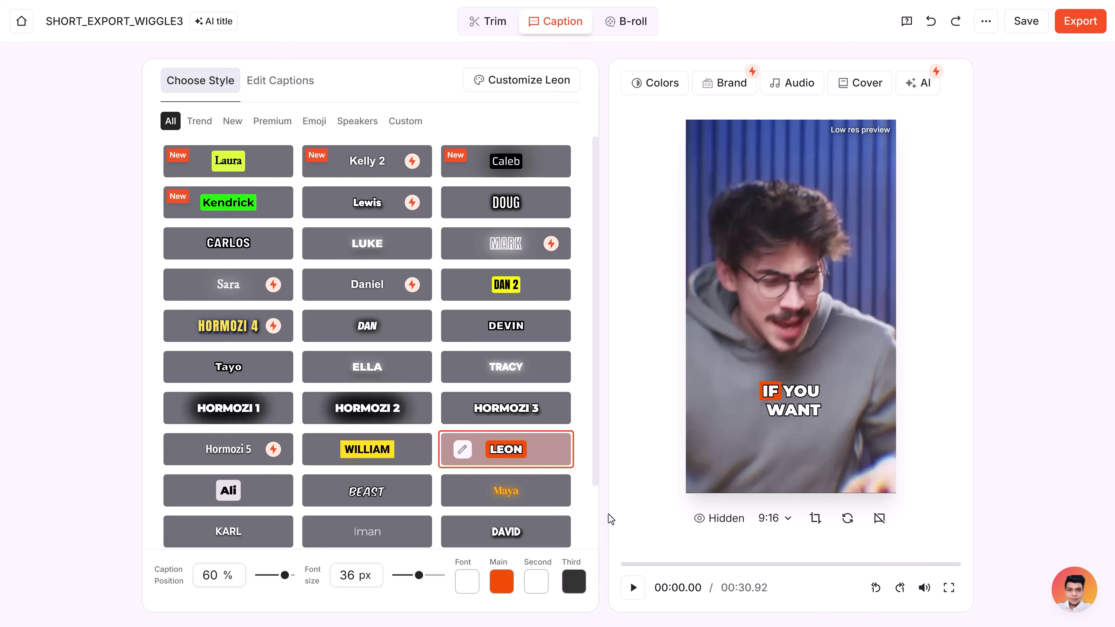
# Revert an accidental edit to the caption word 'Effects' and go to the B-roll scenes.
pyautogui.click(258, 90)
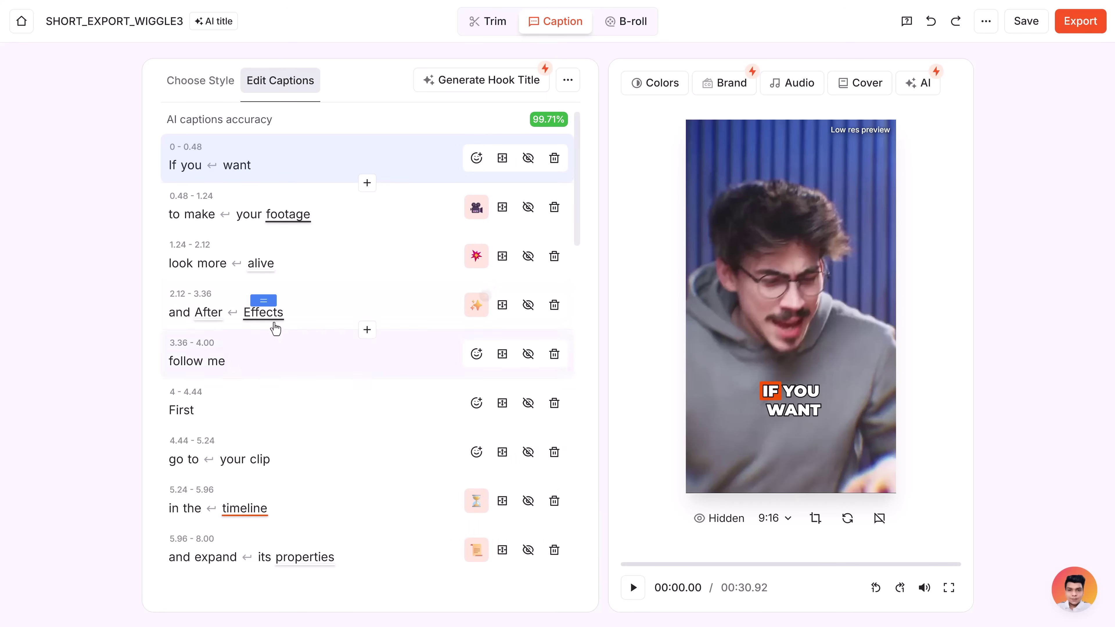
pyautogui.click(274, 325)
pyautogui.write('yteeyt')
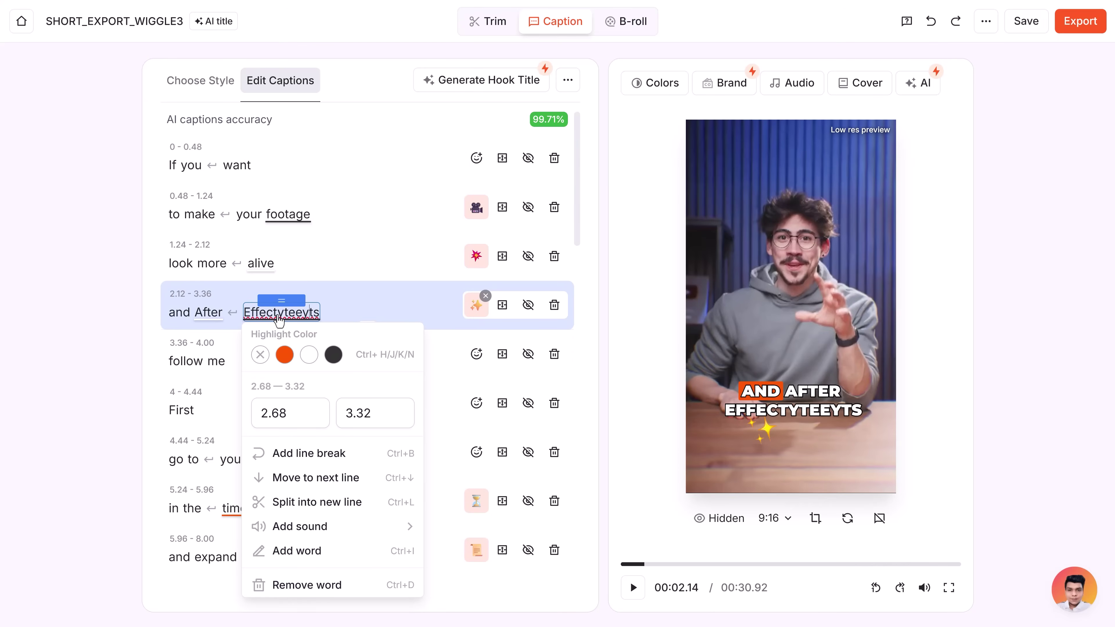
pyautogui.press('Escape')
pyautogui.click(615, 28)
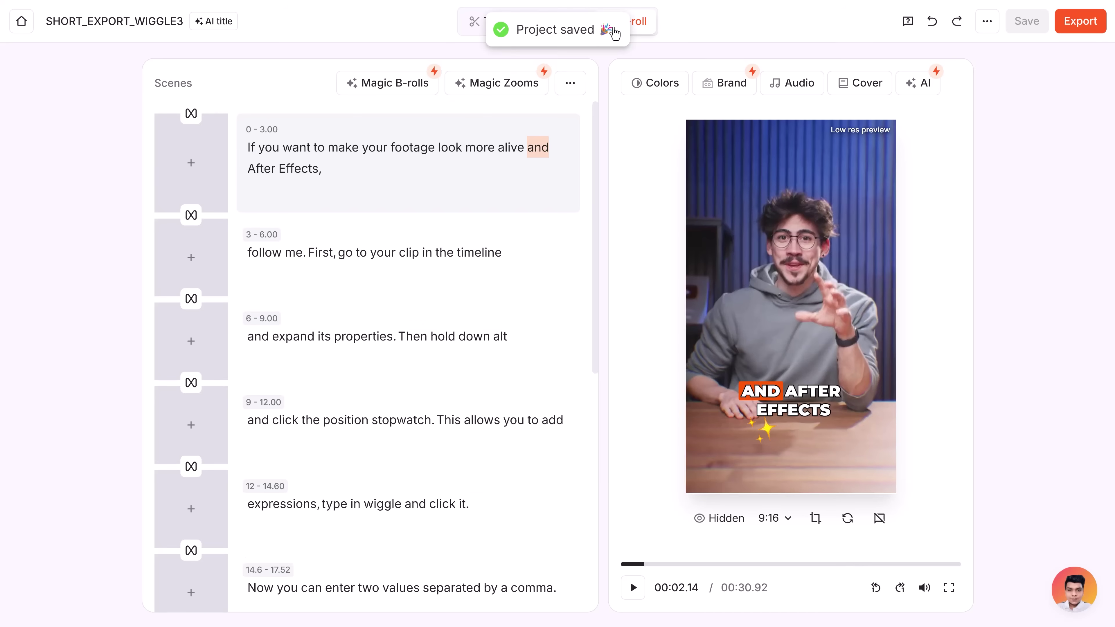
# Add an AI b-roll to scene 1, export in Ultra HD 4K, then start Get viral clips.
pyautogui.click(181, 163)
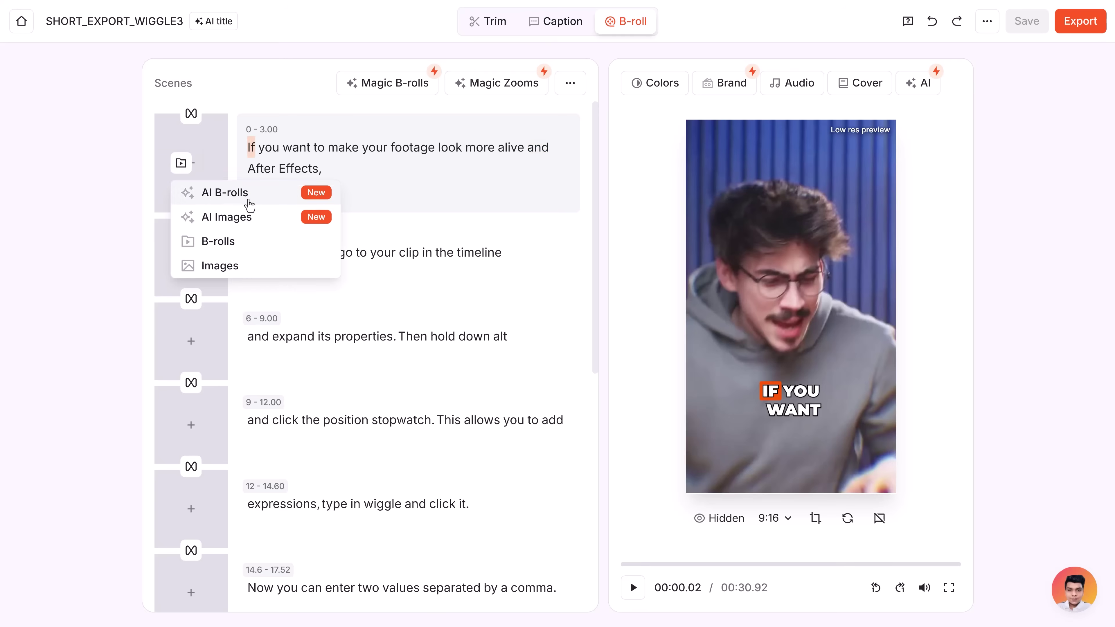
pyautogui.click(248, 196)
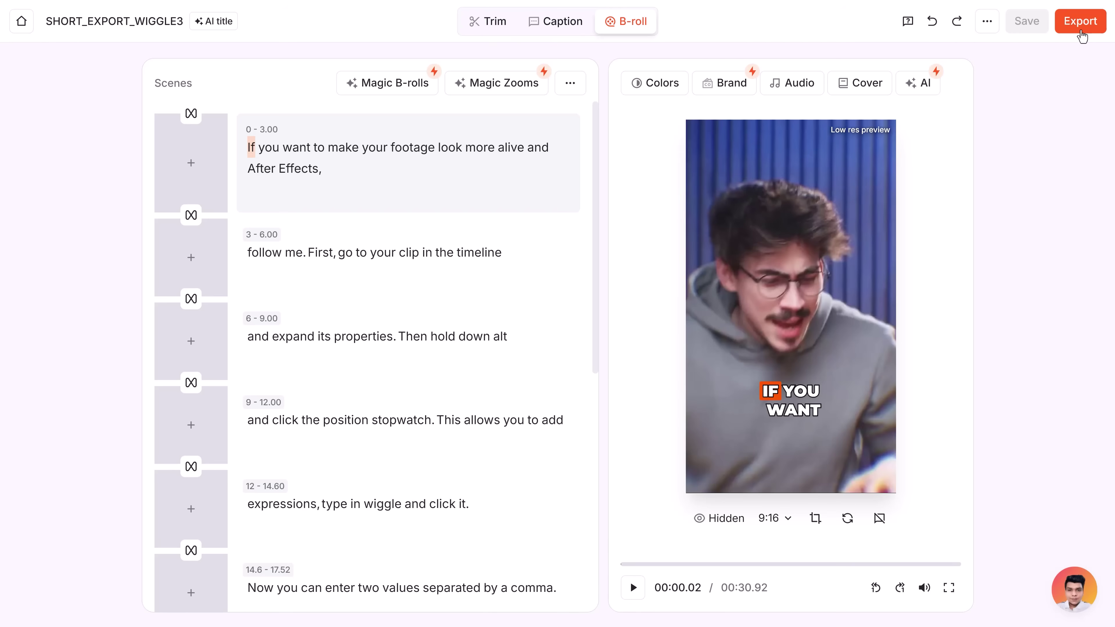
pyautogui.click(1082, 30)
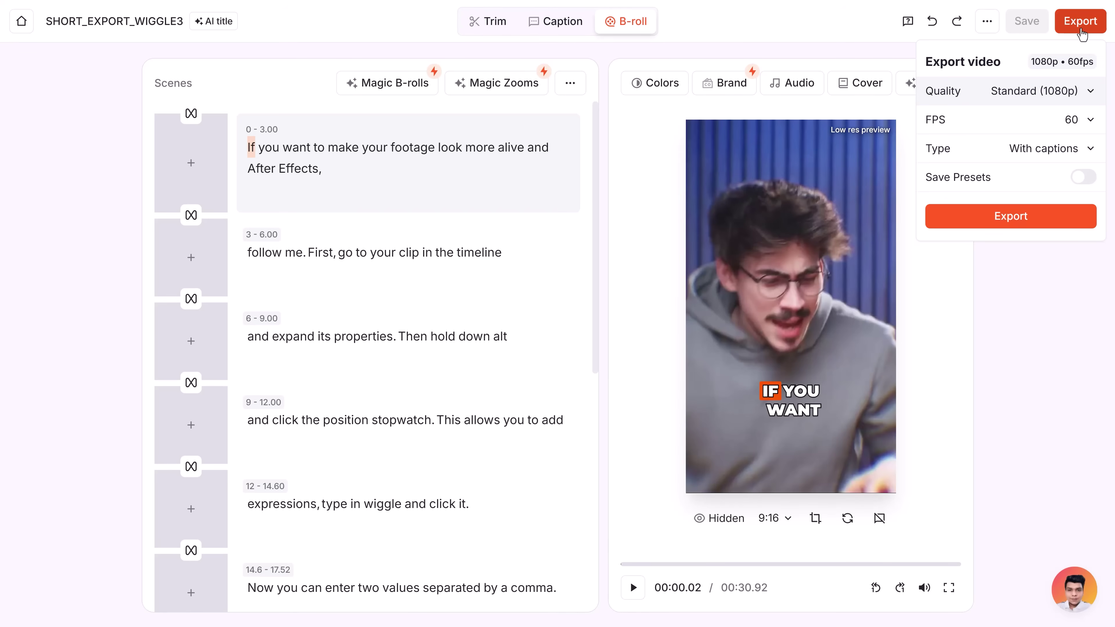
pyautogui.click(1049, 93)
pyautogui.click(999, 200)
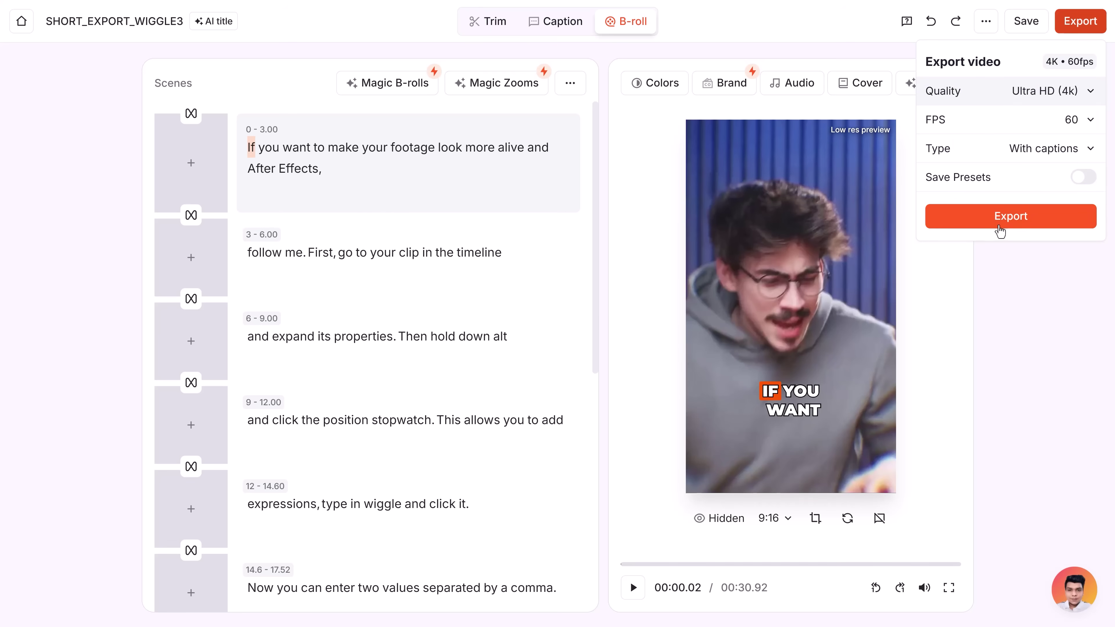
pyautogui.click(1000, 230)
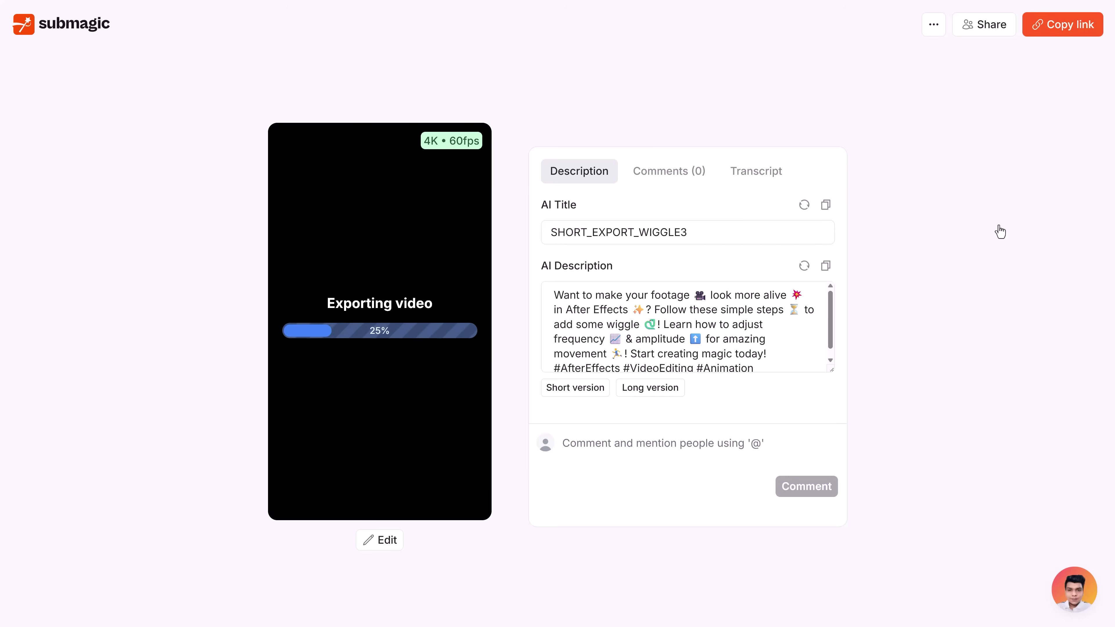
pyautogui.moveTo(831, 308); pyautogui.dragTo(829, 297)
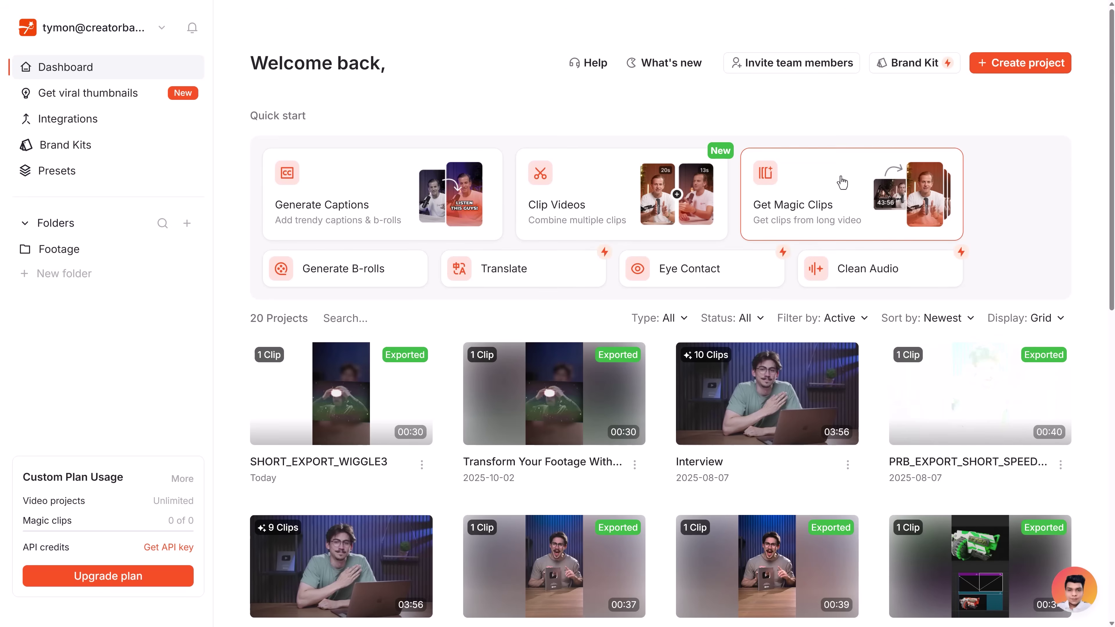
pyautogui.click(832, 182)
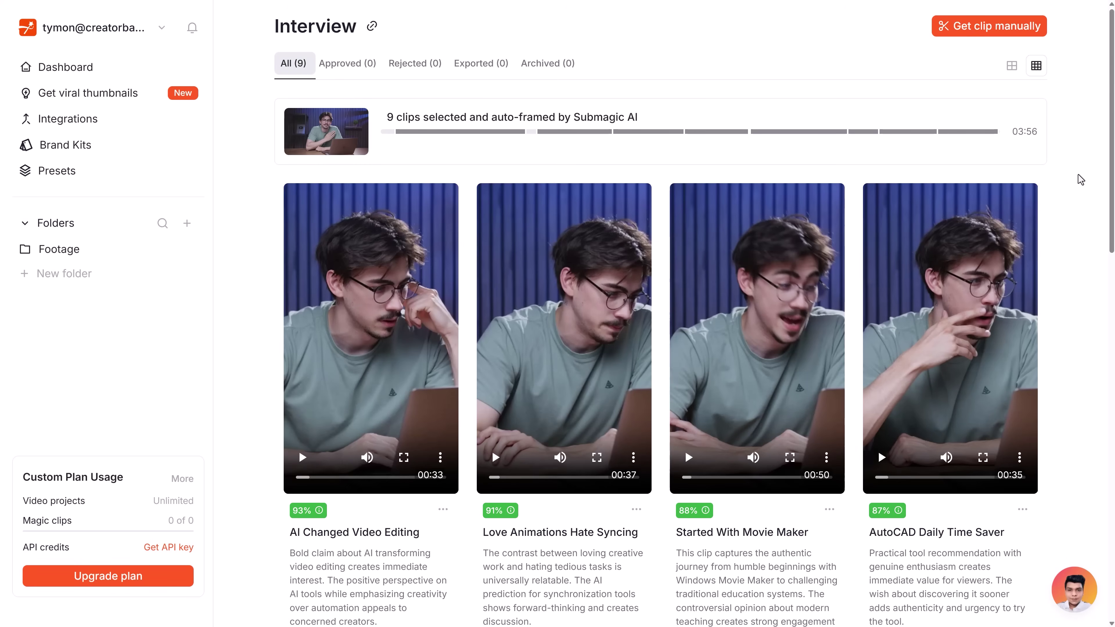
# Scroll through the Interview project's nine scored, auto-framed viral clips.
pyautogui.scroll(-15, 1080, 179)
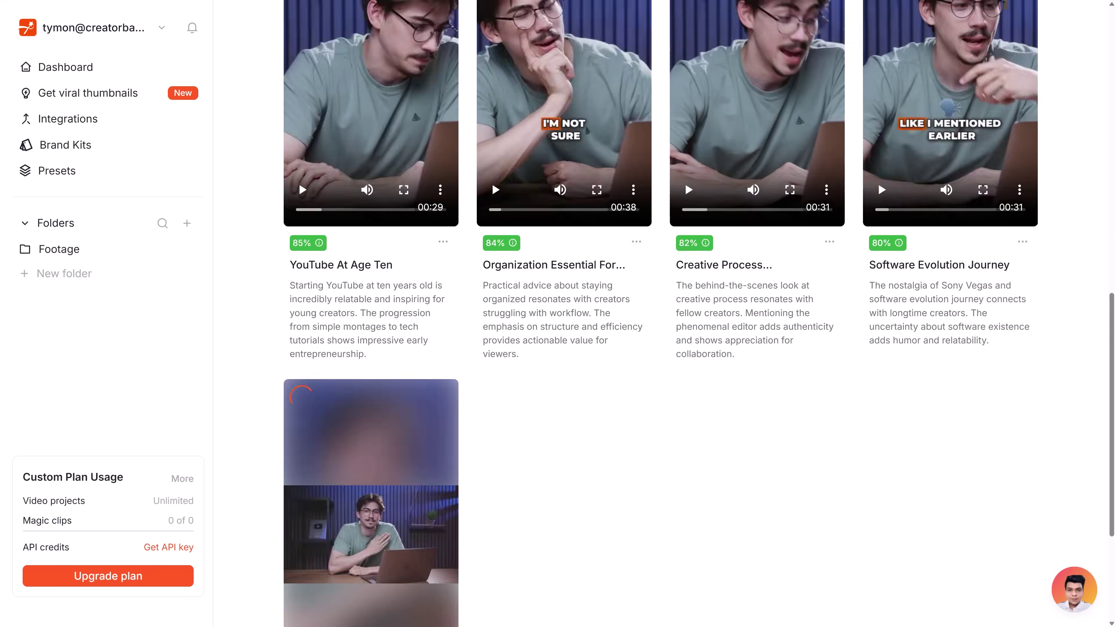
pyautogui.scroll(15, 492, 449)
pyautogui.scroll(-3, 492, 313)
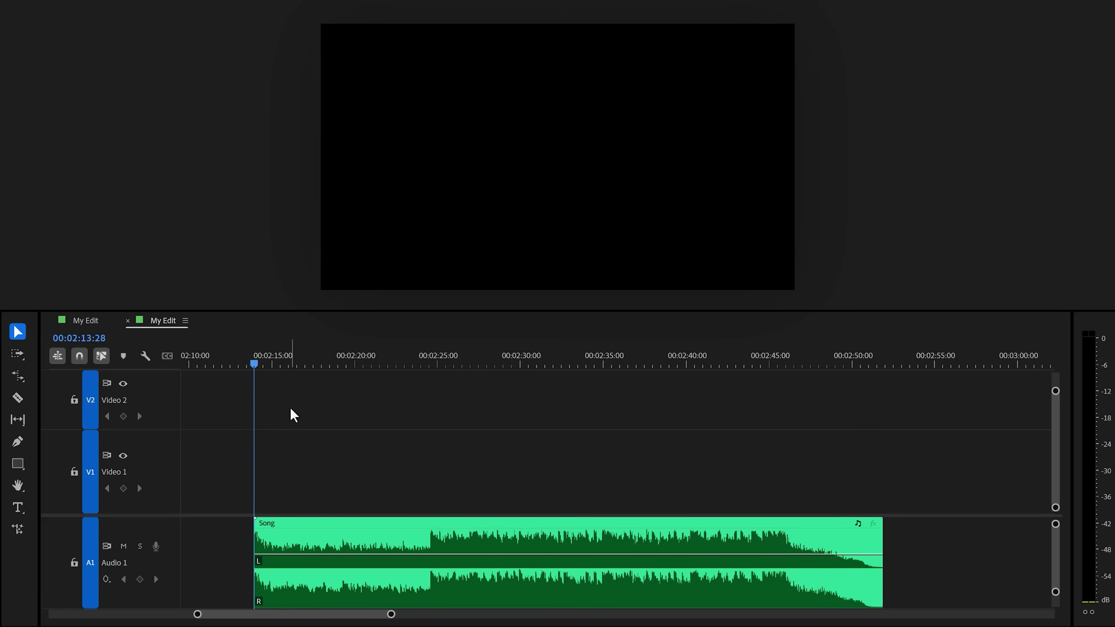
# Play the Song and drop beat markers from about 00:02:15 to 00:02:47.
pyautogui.press('space')
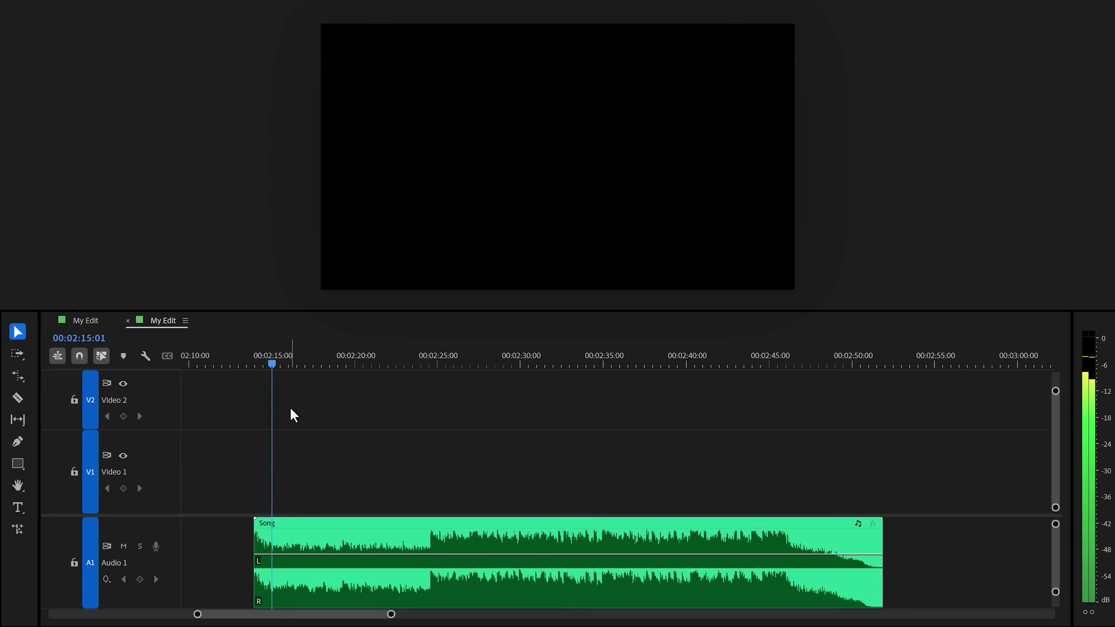
pyautogui.press('m')
pyautogui.press('m')
pyautogui.press('m')
pyautogui.press('m')
pyautogui.press('m')
pyautogui.press('m')
pyautogui.press('m')
pyautogui.press('m')
pyautogui.press('m')
pyautogui.press('m')
pyautogui.press('m')
pyautogui.press('m')
pyautogui.press('m')
pyautogui.press('m')
pyautogui.press('m')
pyautogui.press('m')
pyautogui.press('m')
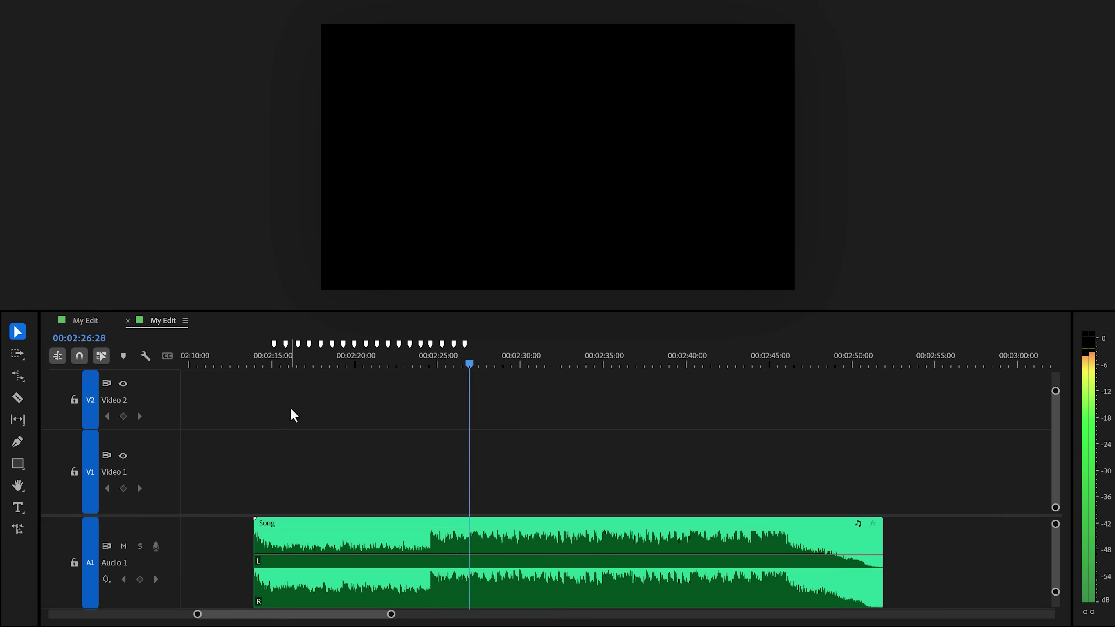
pyautogui.press('m')
pyautogui.press('m')
pyautogui.press('m')
pyautogui.press('m')
pyautogui.press('m')
pyautogui.press('m')
pyautogui.press('m')
pyautogui.press('m')
pyautogui.press('m')
pyautogui.press('space')
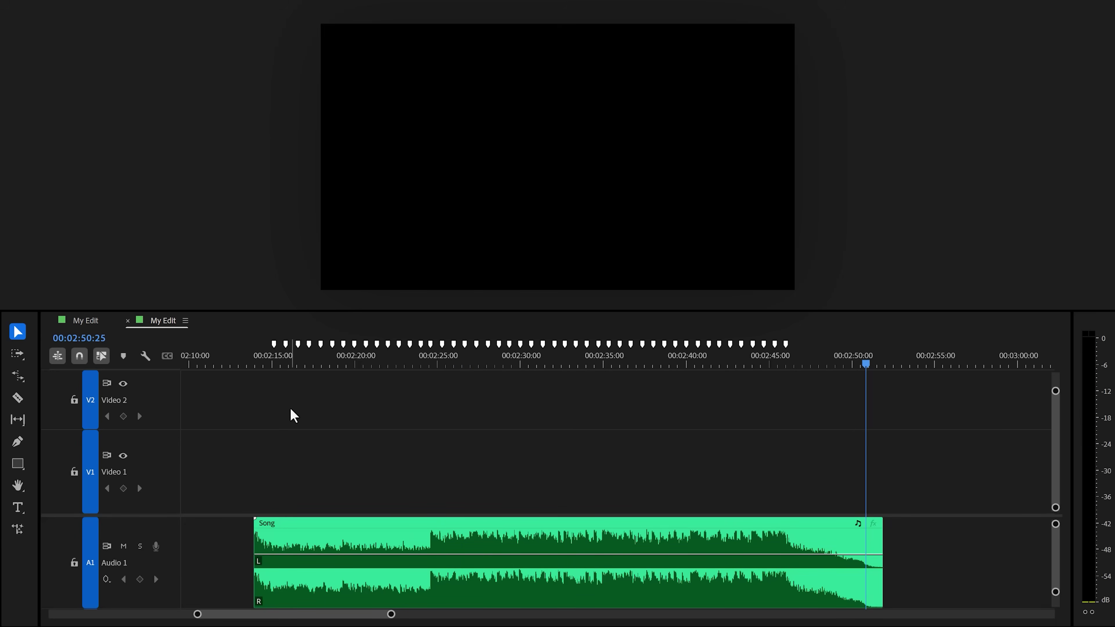
# Place the Mars clip on Video 1 at the first beat marker, trimmed to the next beat.
pyautogui.moveTo(859, 365); pyautogui.dragTo(279, 367)
pyautogui.press('=')
pyautogui.press('=')
pyautogui.press('=')
pyautogui.hotkey('shift', '1')
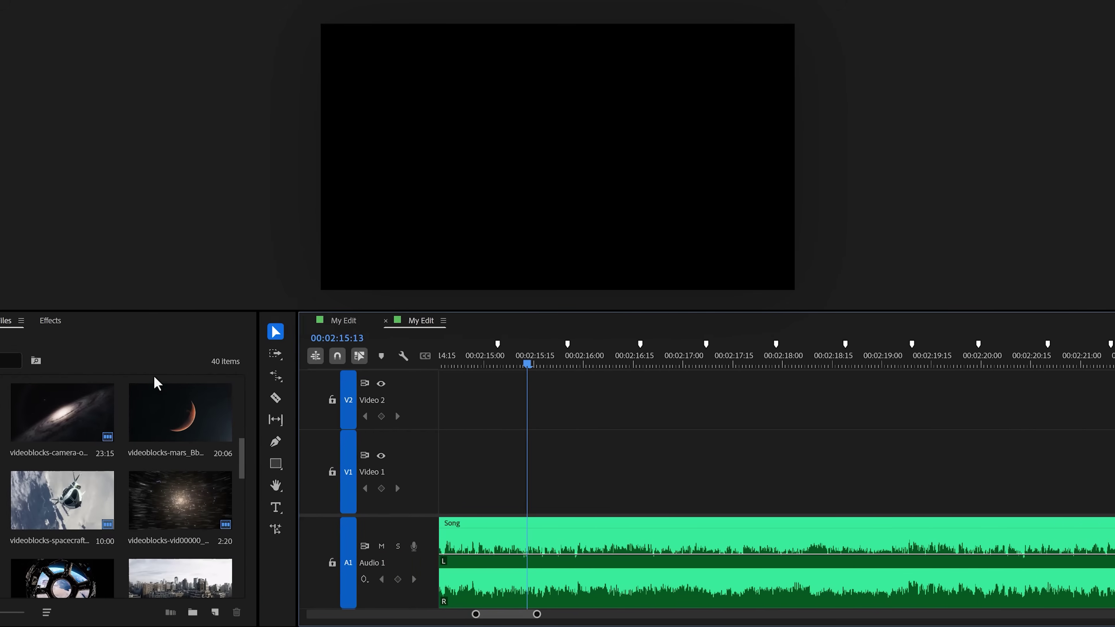
pyautogui.click(94, 423)
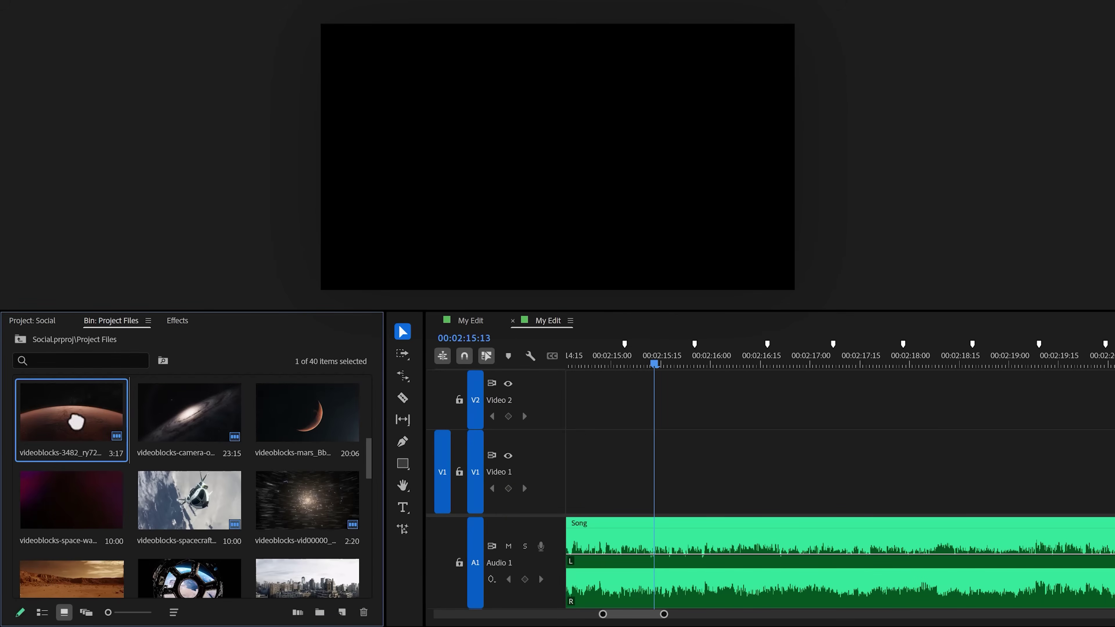
pyautogui.moveTo(95, 423); pyautogui.dragTo(624, 468)
pyautogui.moveTo(980, 467); pyautogui.dragTo(821, 458)
# Add the spacecraft and star-field clips after Mars, each trimmed to end on a beat marker.
pyautogui.click(186, 509)
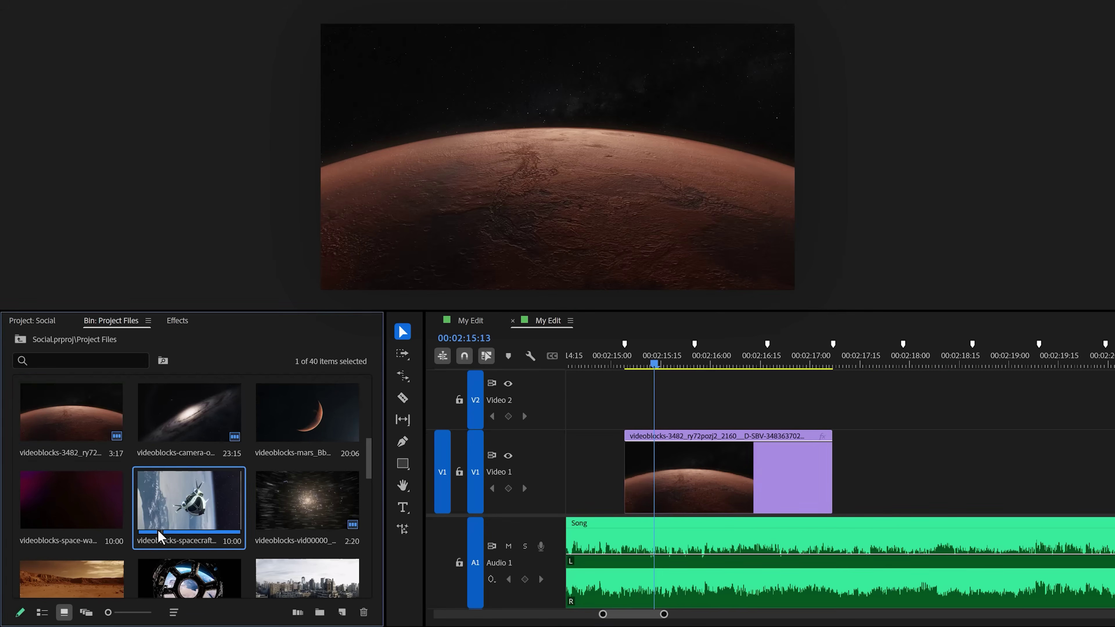
pyautogui.moveTo(184, 536); pyautogui.dragTo(849, 466)
pyautogui.moveTo(942, 473); pyautogui.dragTo(913, 471)
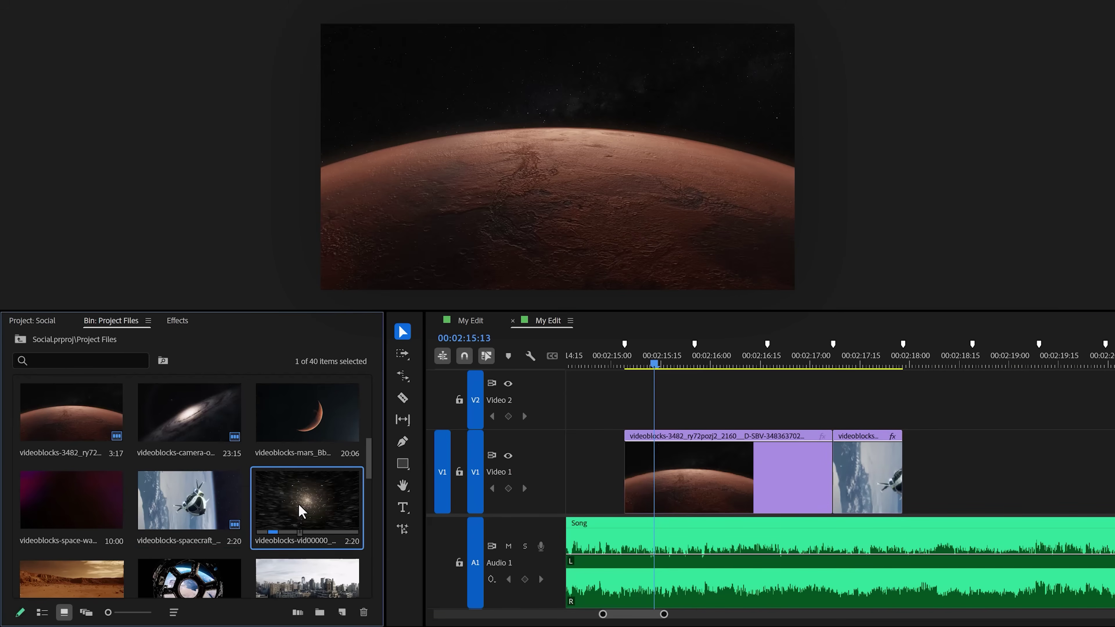
pyautogui.moveTo(286, 510); pyautogui.dragTo(905, 439)
pyautogui.moveTo(1033, 465); pyautogui.dragTo(1033, 465)
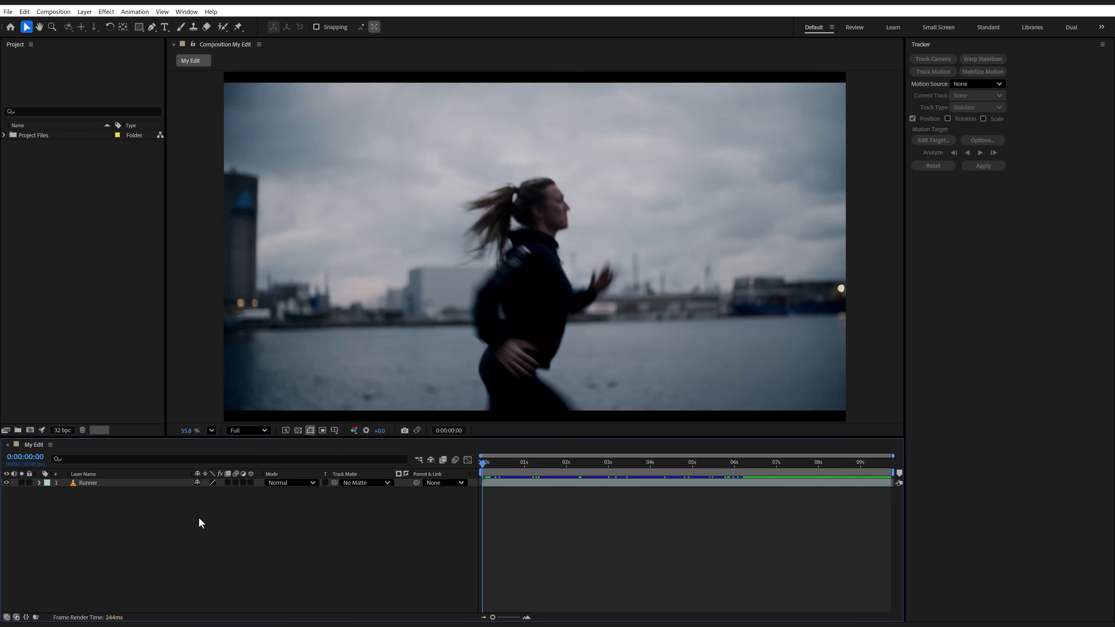
# Track a stabilize point on the Runner layer's head, analyzing forward to about 9 seconds.
pyautogui.click(109, 484)
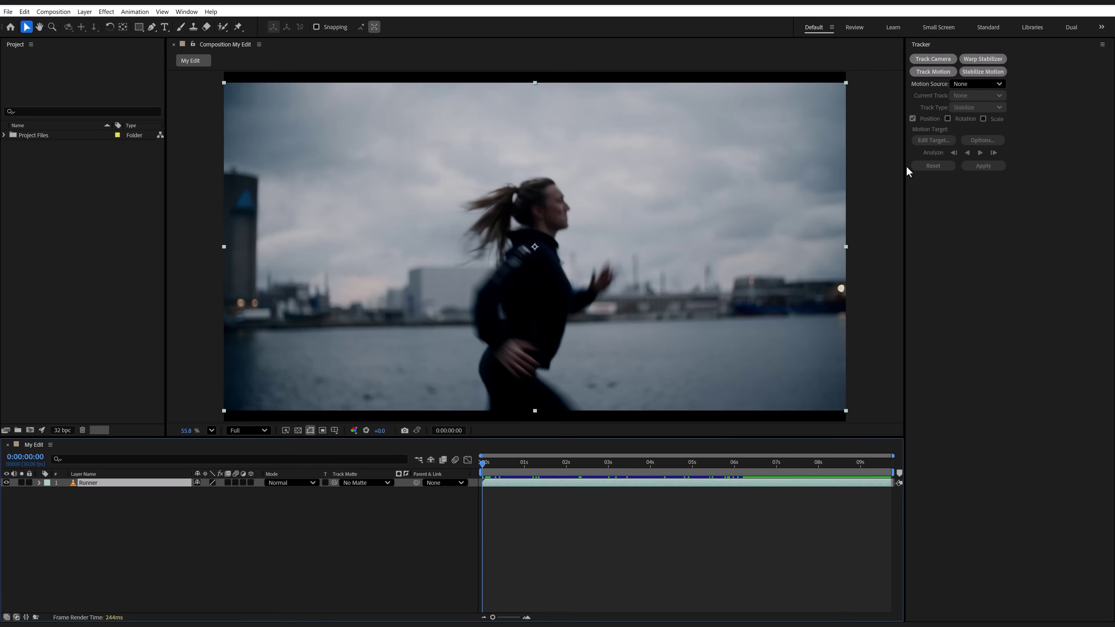
pyautogui.click(984, 72)
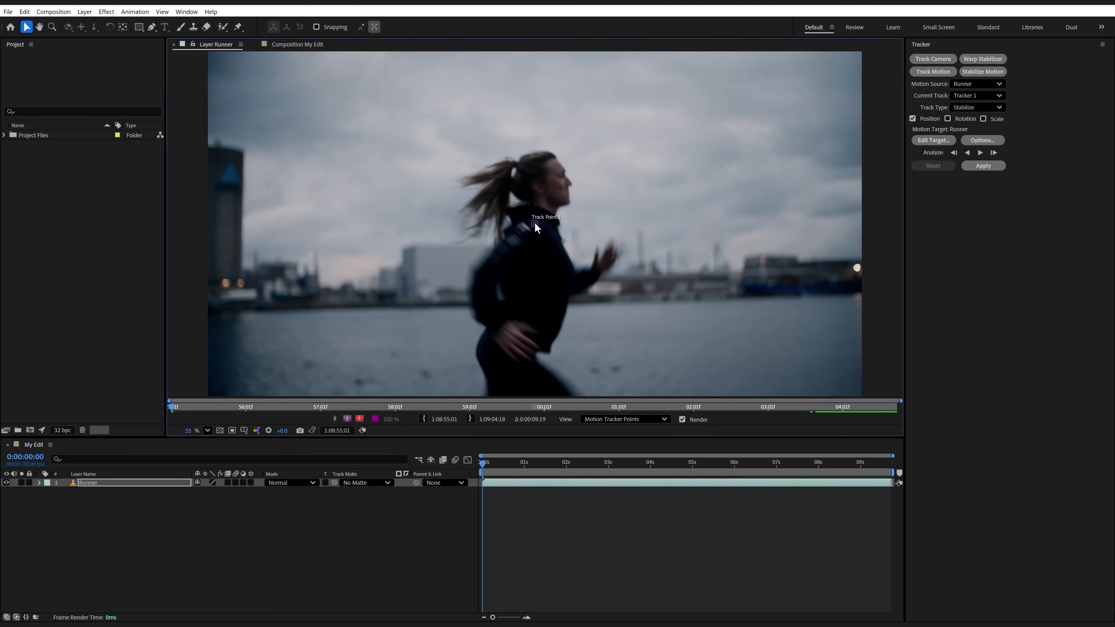
pyautogui.moveTo(534, 222); pyautogui.dragTo(592, 182)
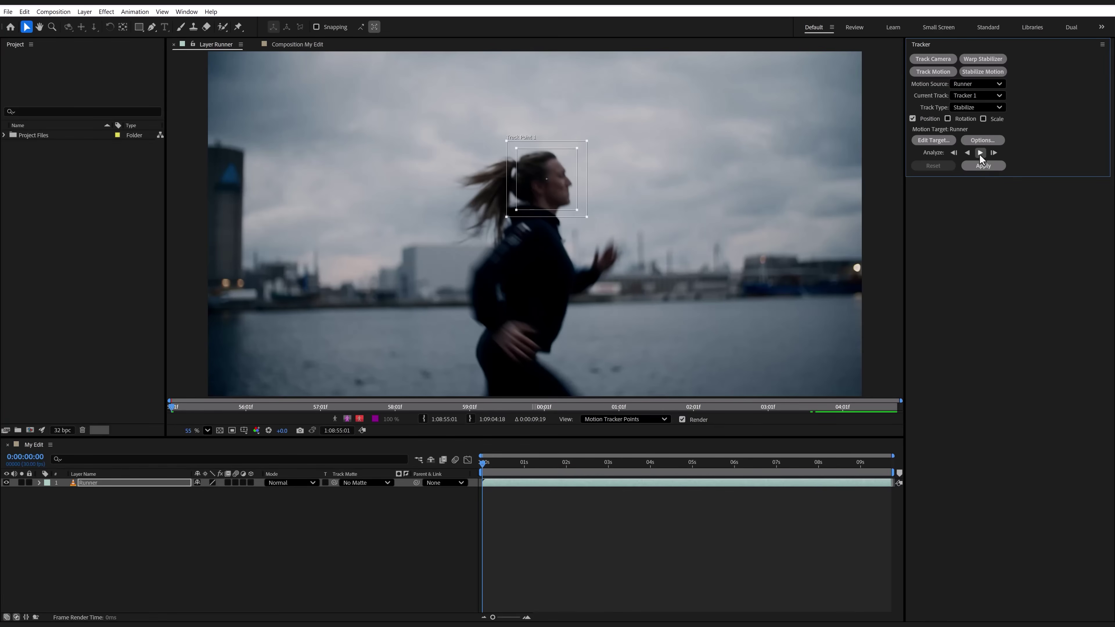
pyautogui.click(980, 153)
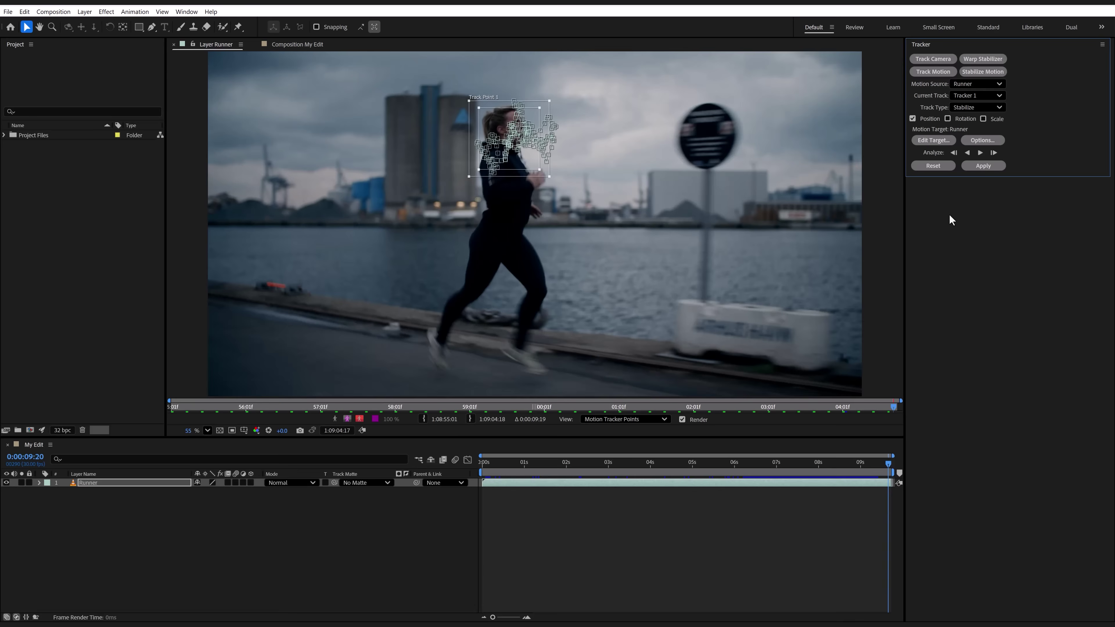
# Apply the head track to the Runner layer in X and Y and preview the stabilized result.
pyautogui.click(976, 167)
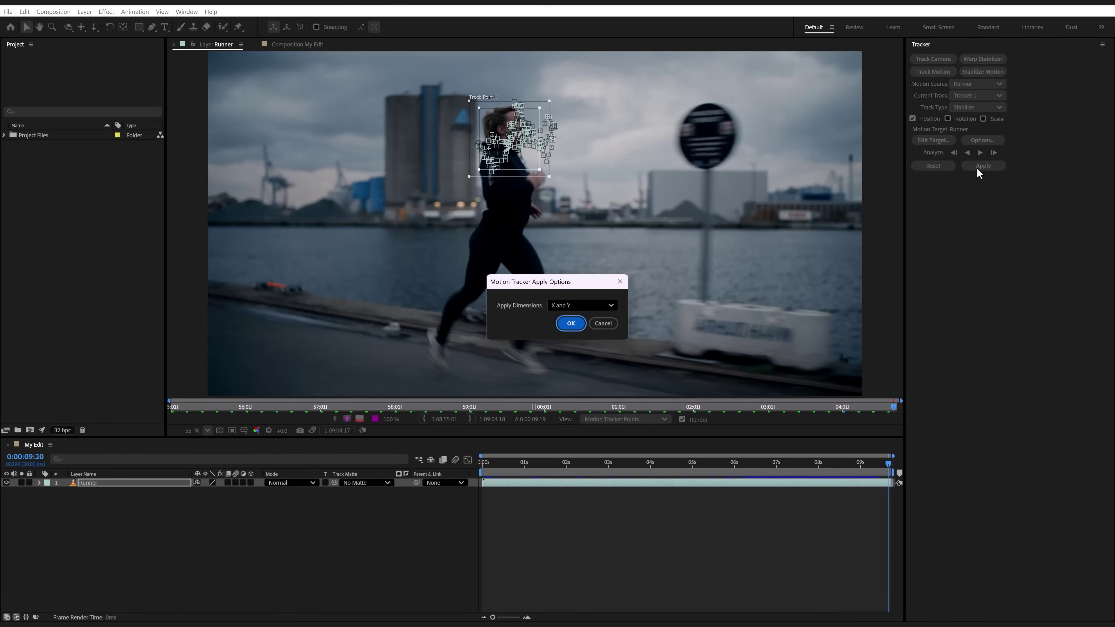
pyautogui.click(571, 323)
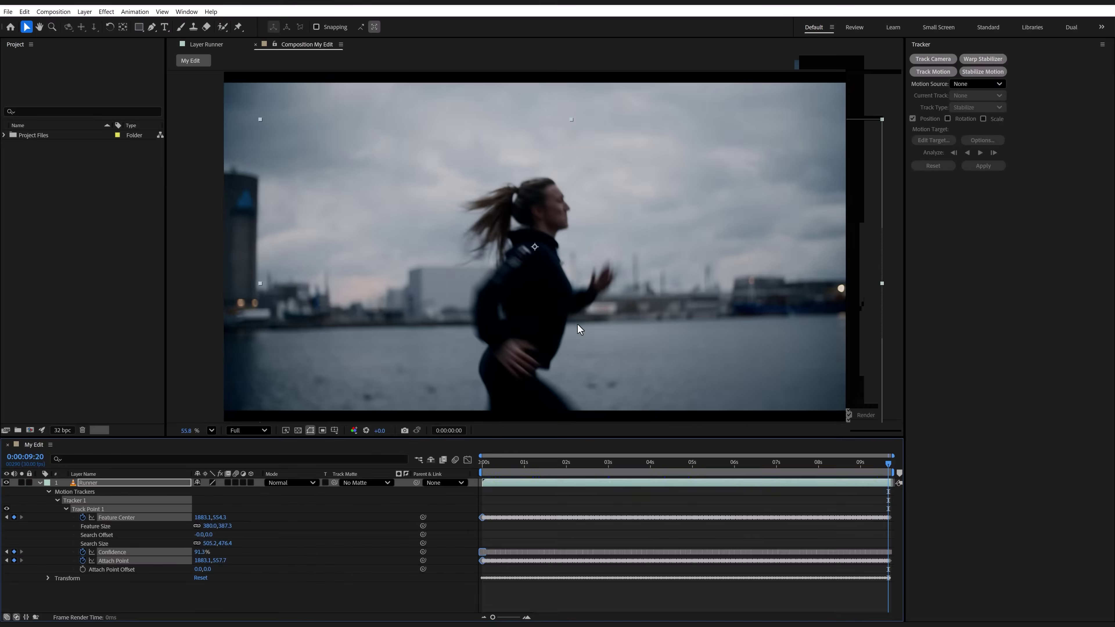
pyautogui.moveTo(889, 464); pyautogui.dragTo(483, 450)
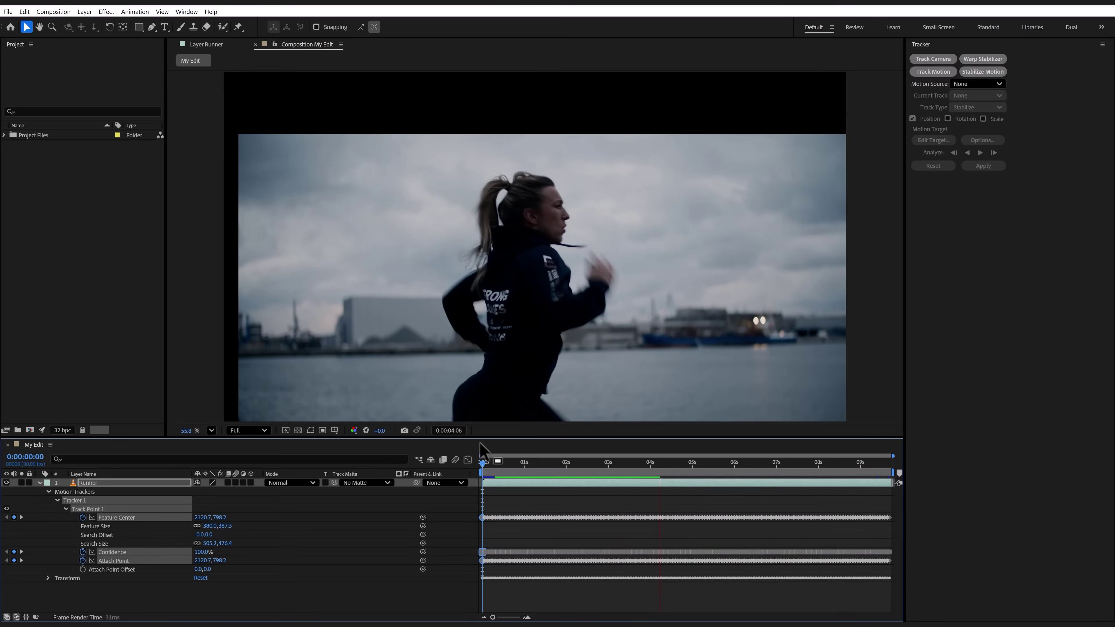
pyautogui.press('space')
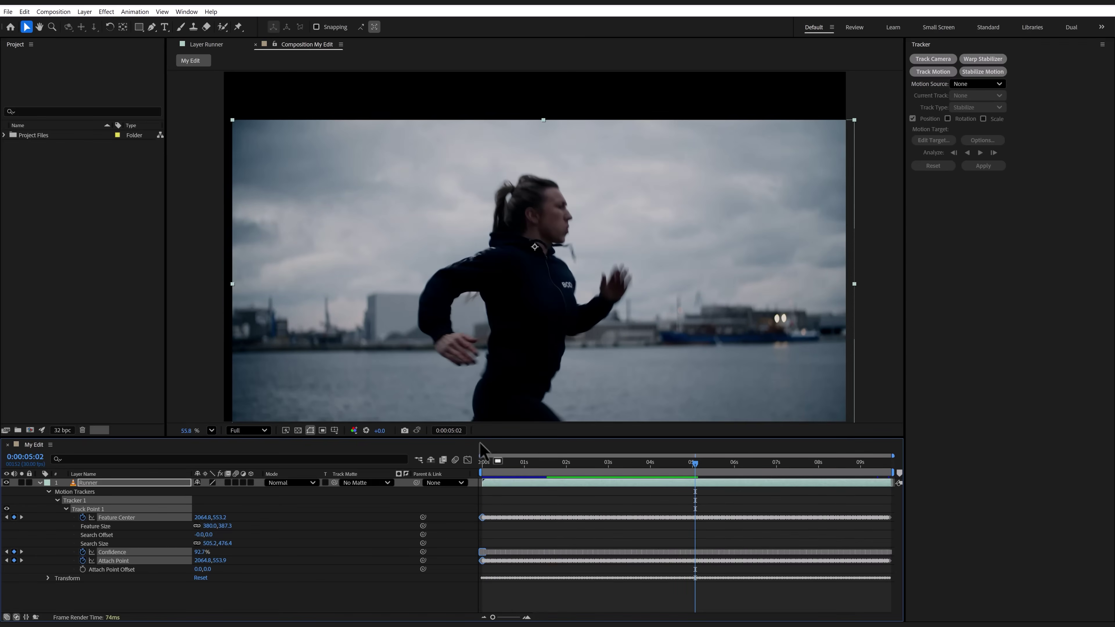
pyautogui.scroll(-4, 535, 249)
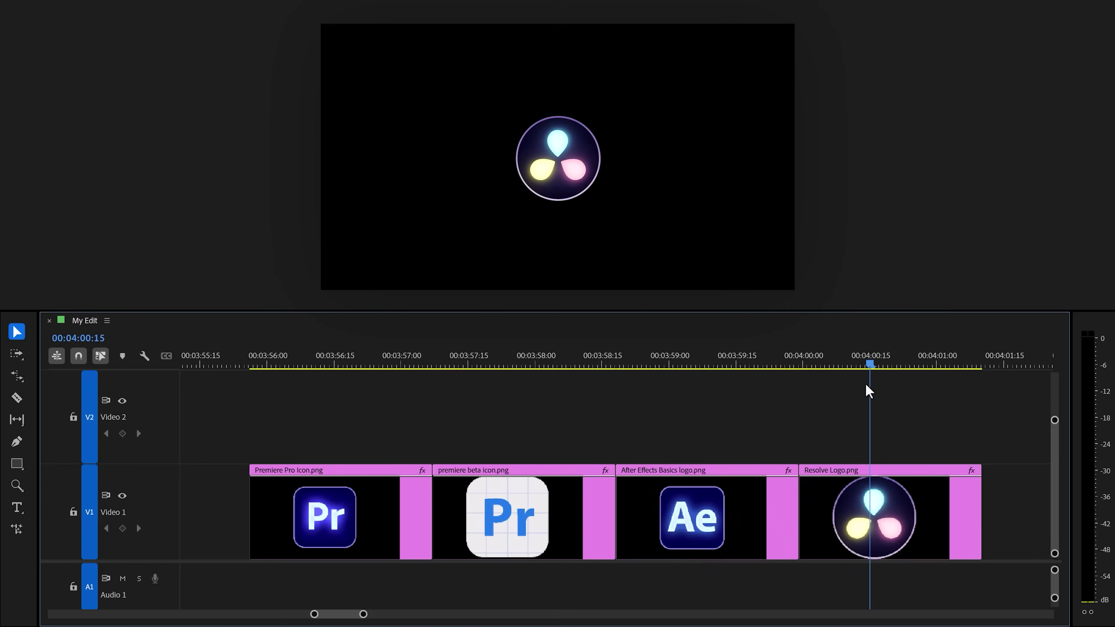
# Marquee-select the four logo clips on Video 1.
pyautogui.moveTo(799, 432); pyautogui.dragTo(252, 472)
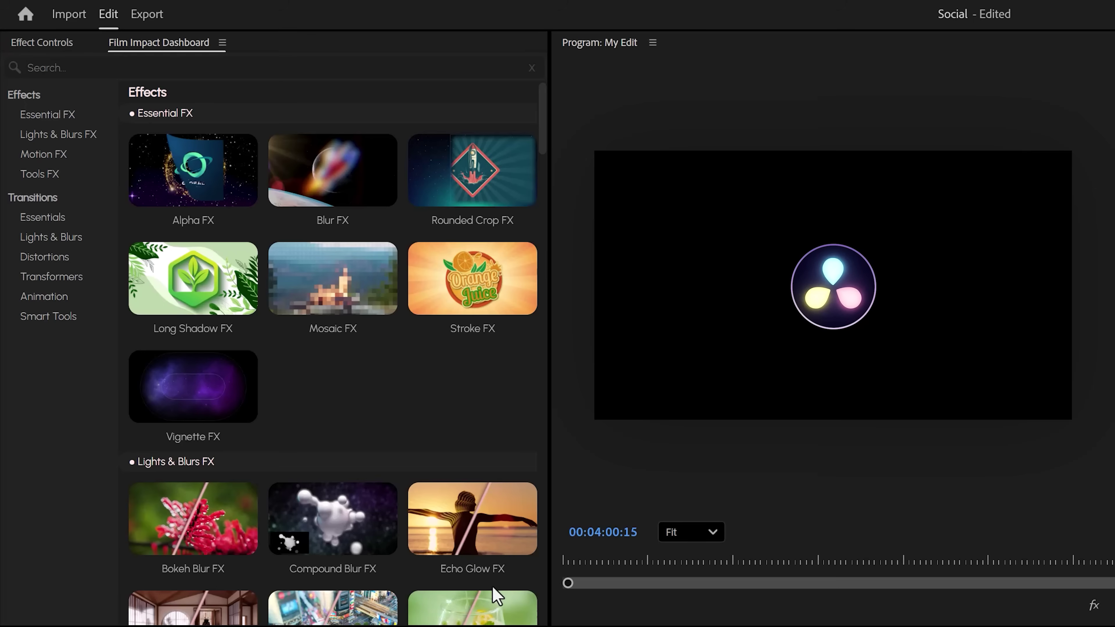
# Show the Film Impact Transitions › Animation category with Block Motion and Flip Motion.
pyautogui.moveTo(276, 314)
pyautogui.click(48, 297)
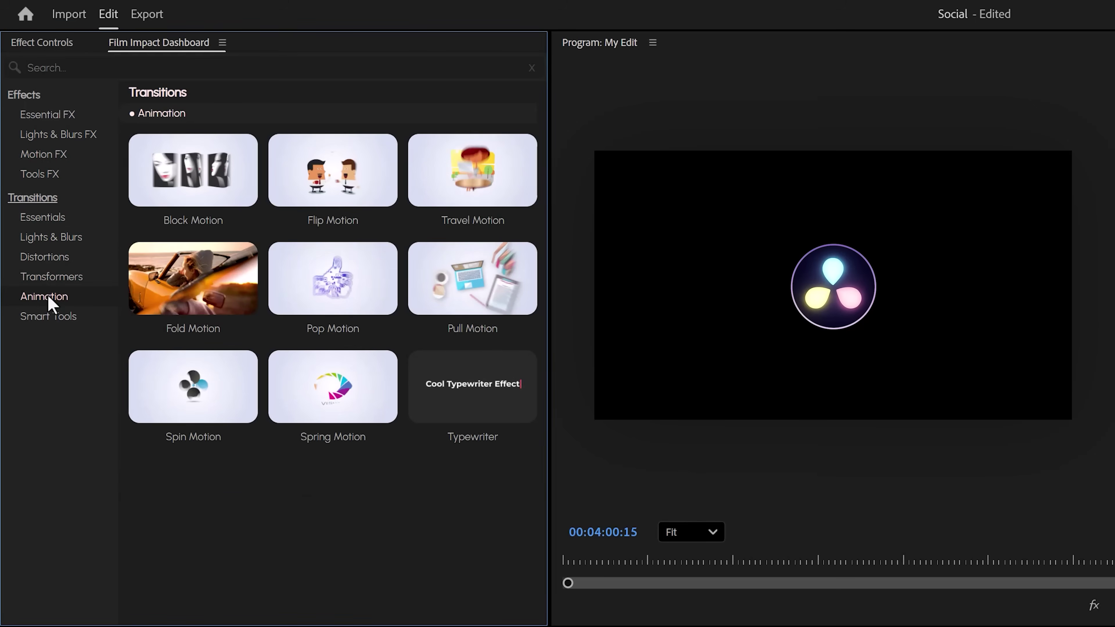
pyautogui.moveTo(147, 223)
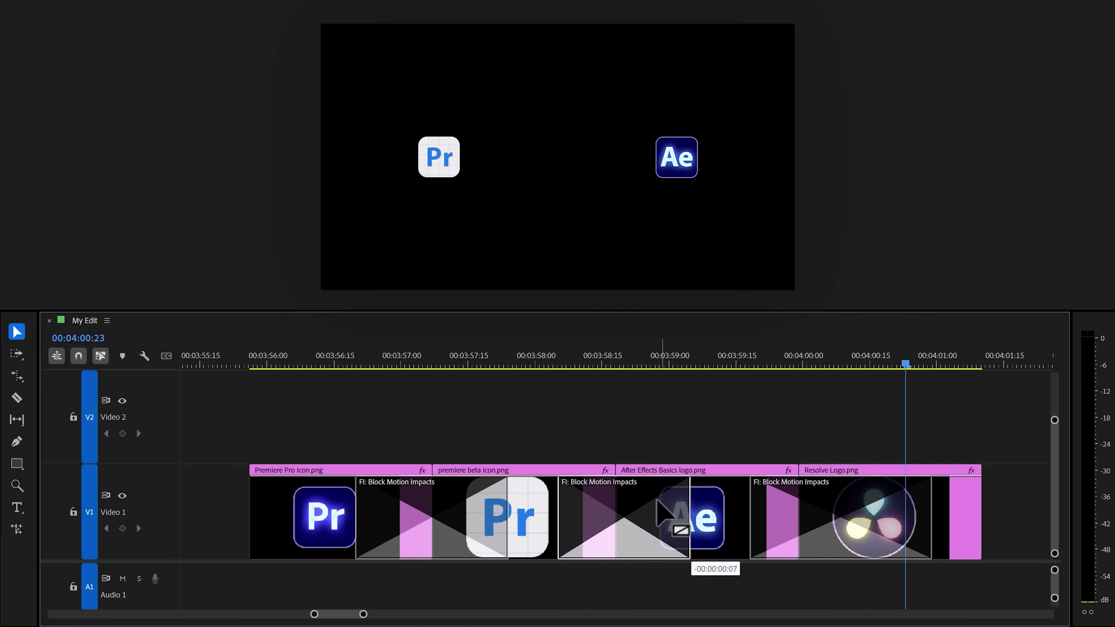
# Adjust the Block Motion transition between the Ae and Resolve logos, then scrub to preview.
pyautogui.moveTo(652, 503); pyautogui.dragTo(834, 505)
pyautogui.moveTo(906, 364); pyautogui.dragTo(406, 350)
# Give the first Block Motion Impacts transition an Angle of 90 and scrub through it.
pyautogui.click(373, 523)
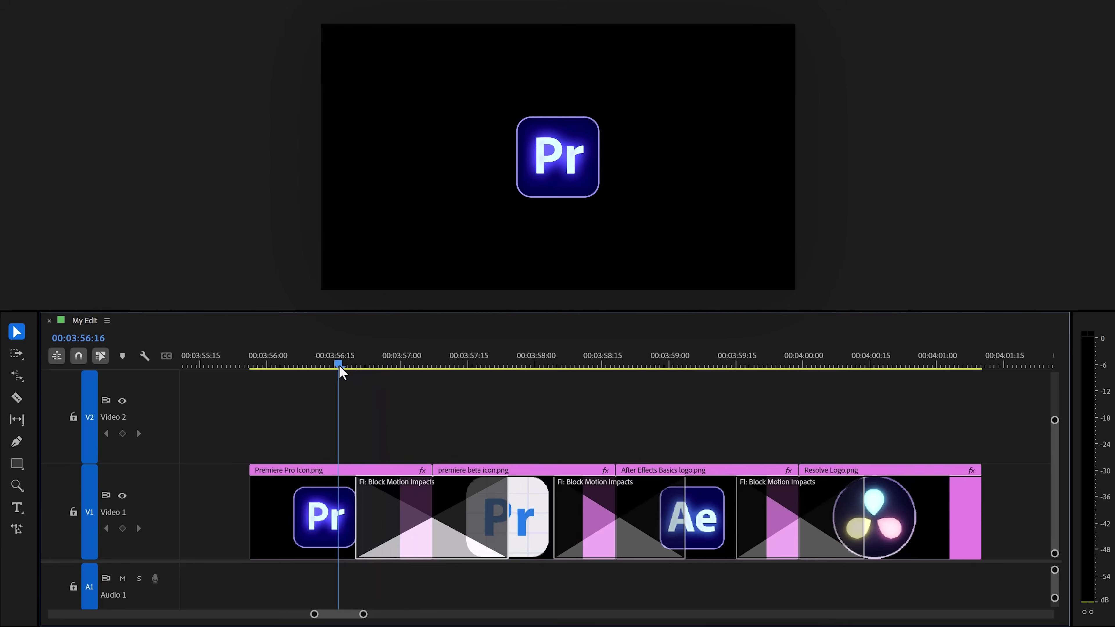
pyautogui.moveTo(341, 368); pyautogui.dragTo(849, 395)
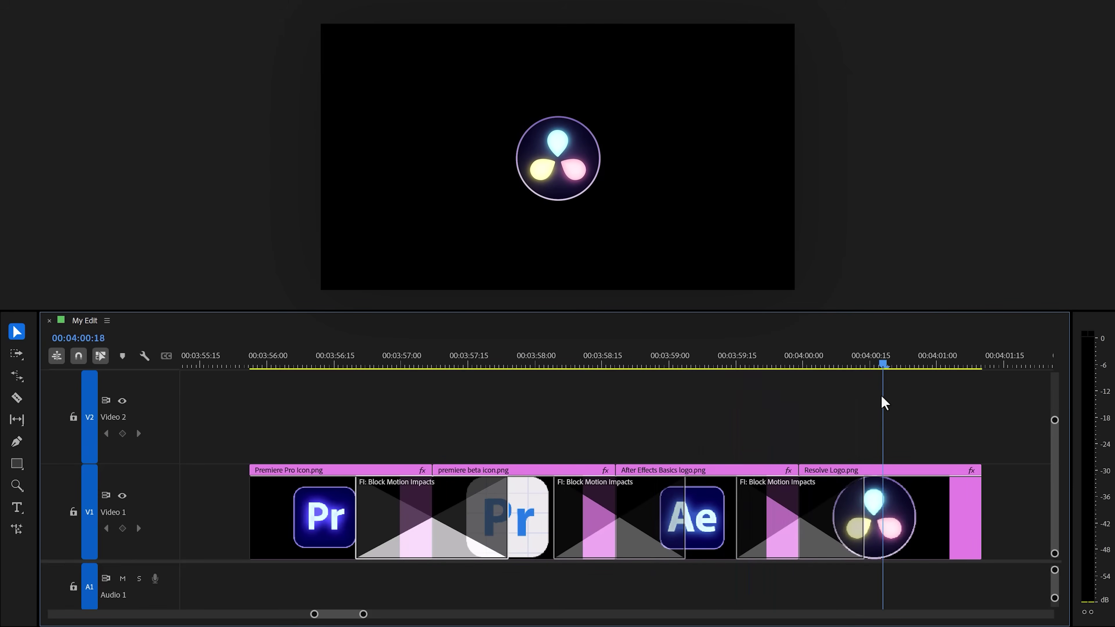